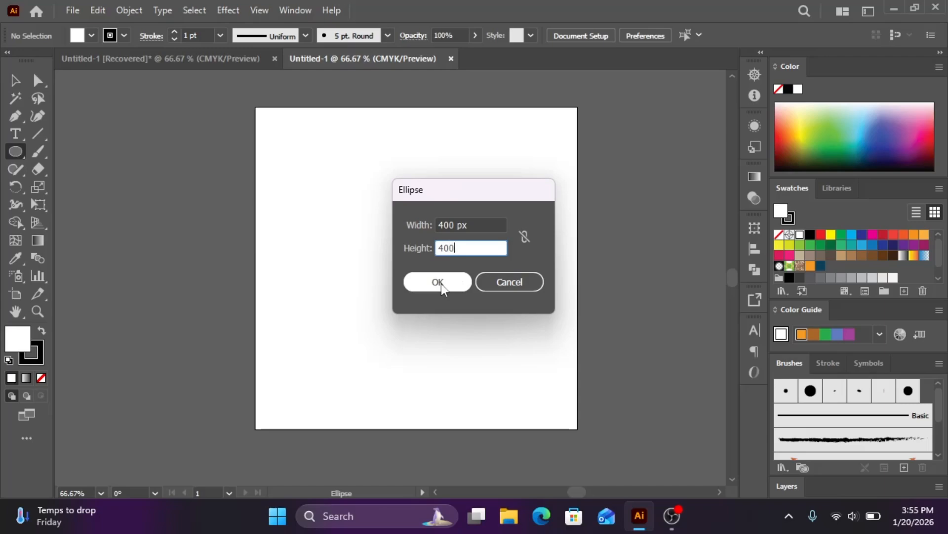
- Create a 400 × 400 px circle, centre it on the artboard and remove its fill
click(440, 282)
click(15, 80)
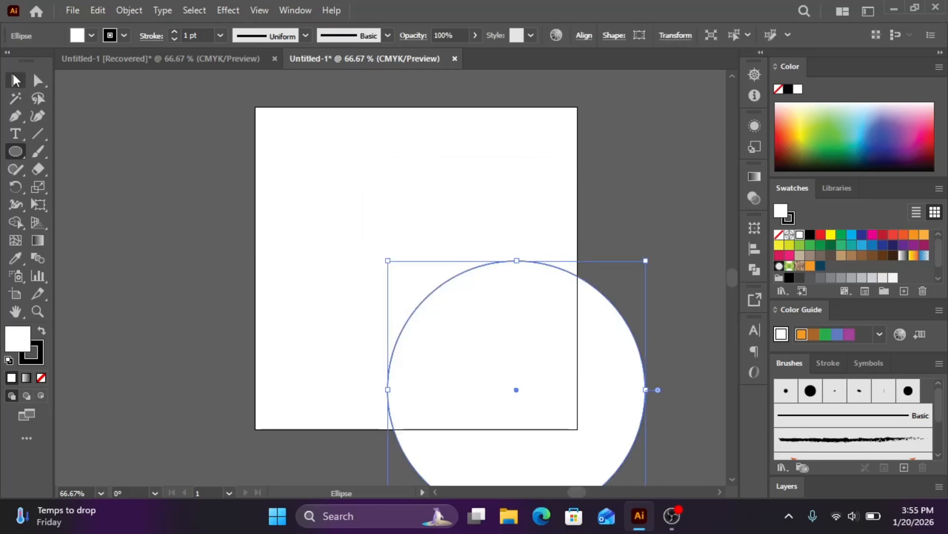
drag(434, 322, 355, 209)
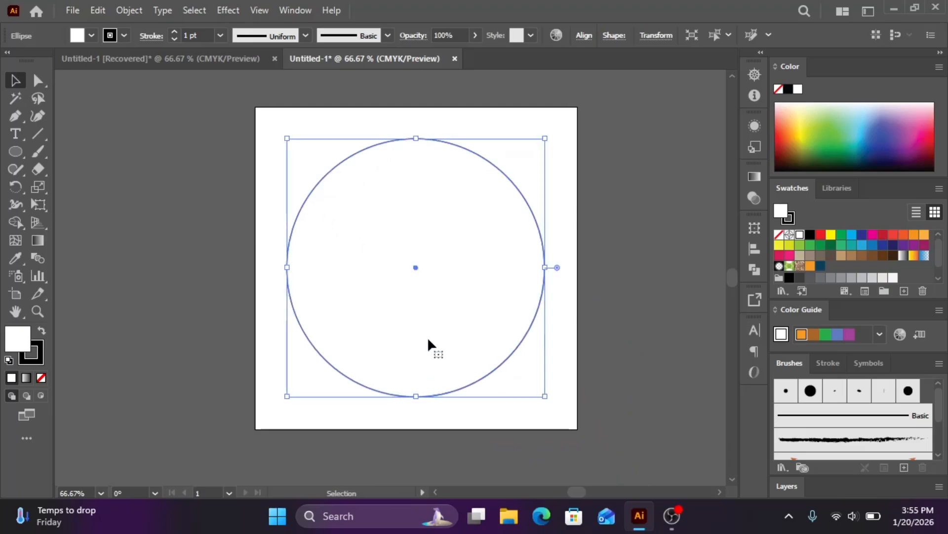
click(41, 378)
click(556, 420)
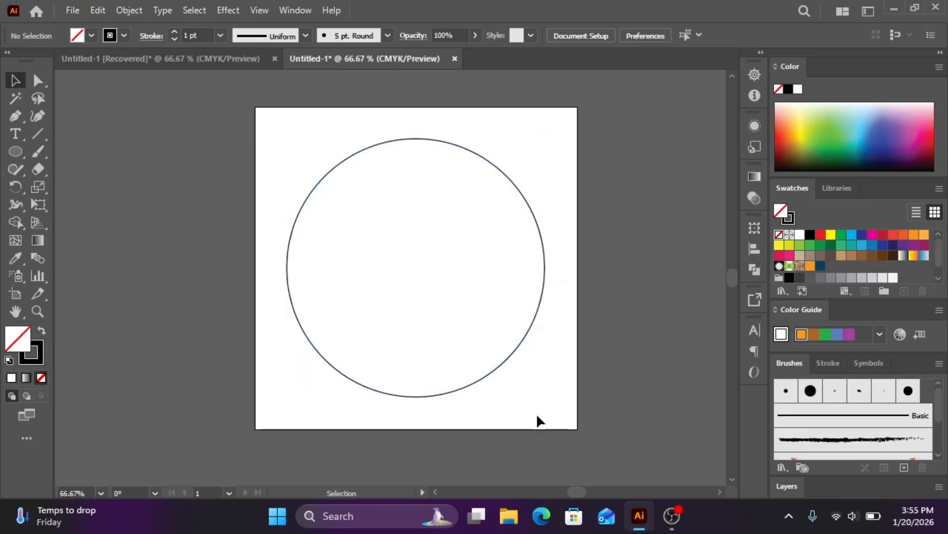
- Copy the 400 px circle and paste the duplicate directly in front of it
click(460, 391)
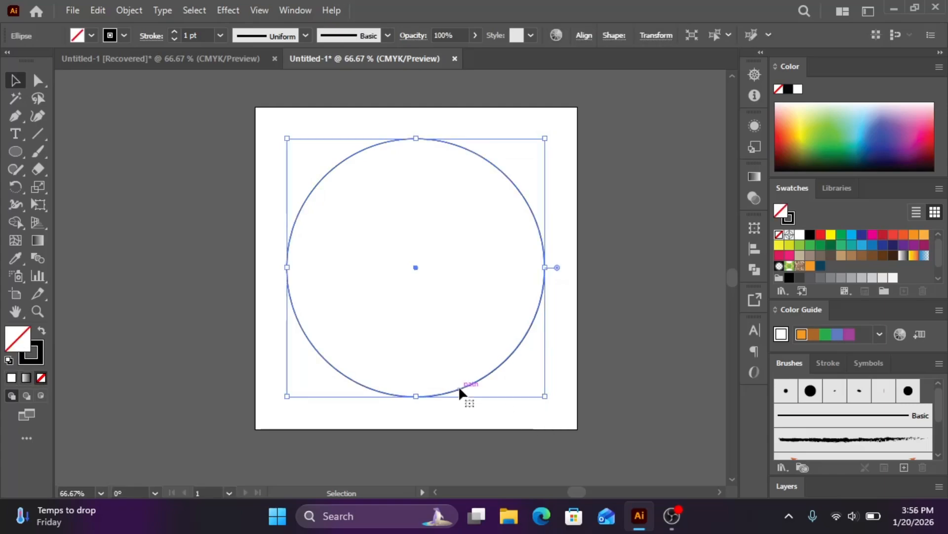
click(99, 11)
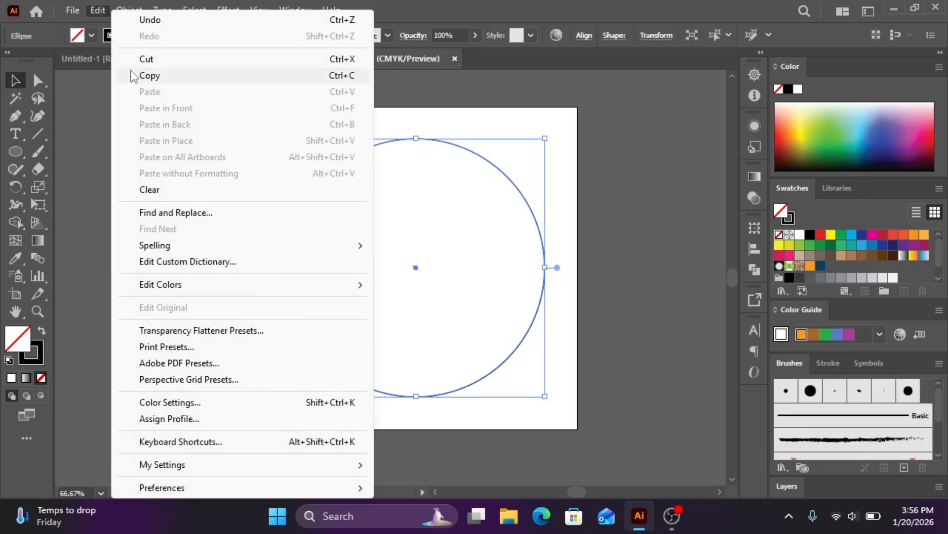
click(132, 76)
click(100, 12)
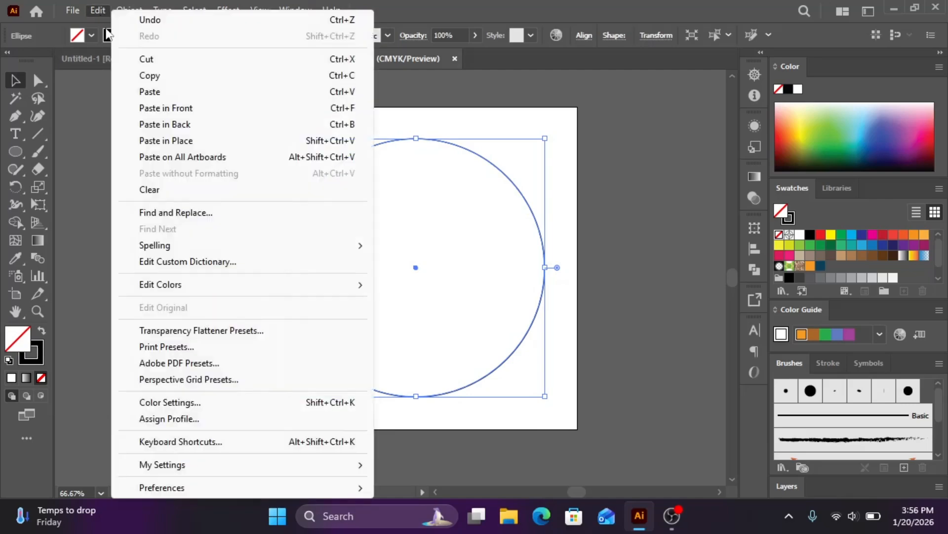
click(148, 107)
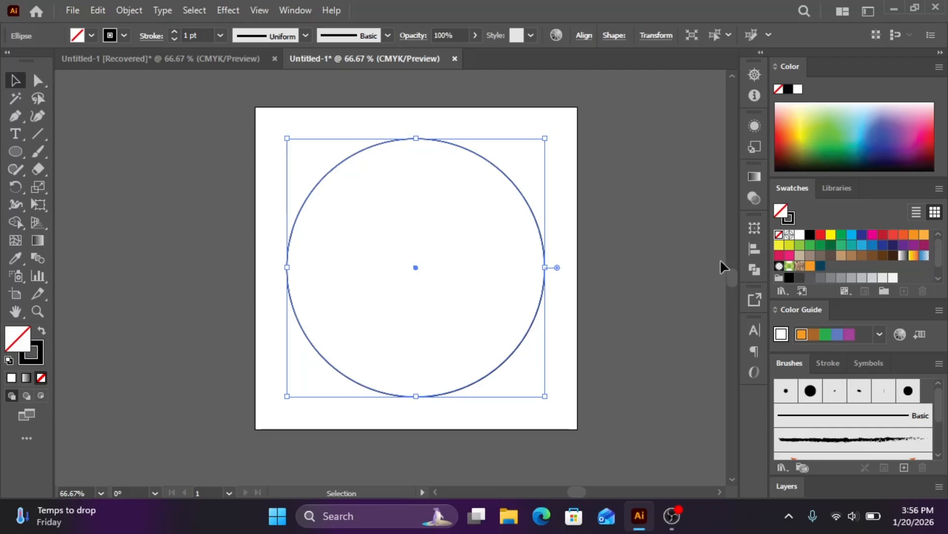
- Resize the pasted circle to 350 px wide and 350 px high around its centre
click(753, 230)
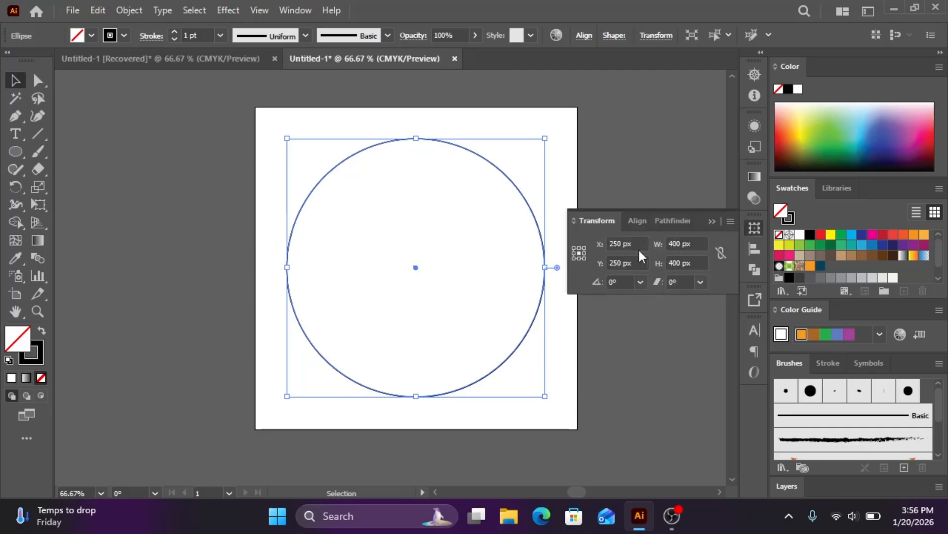
click(699, 241)
text(3)
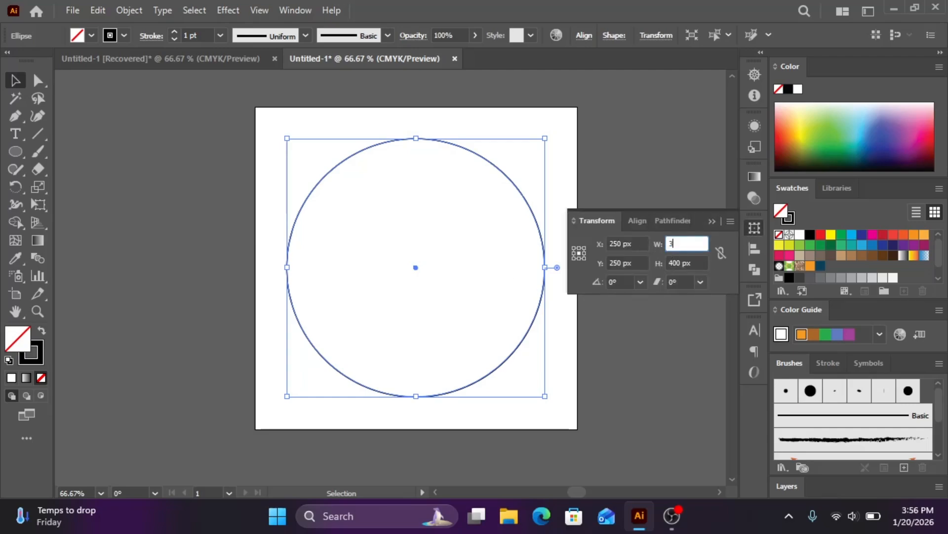
text(50)
key(Tab)
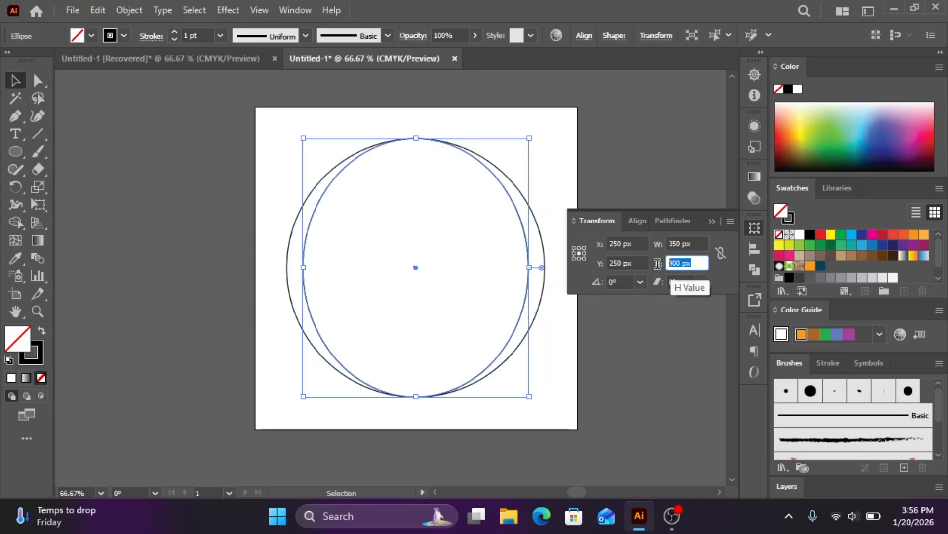
text(35)
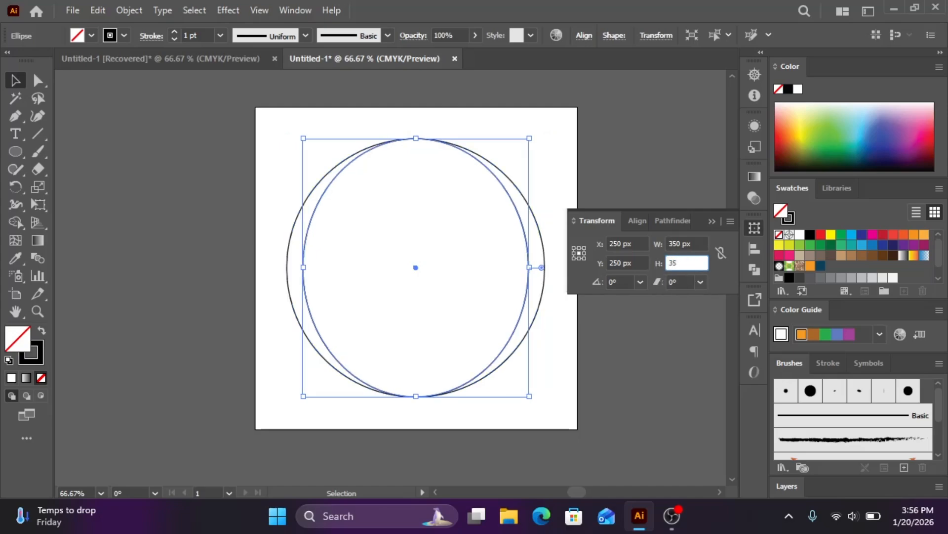
text(0)
key(Return)
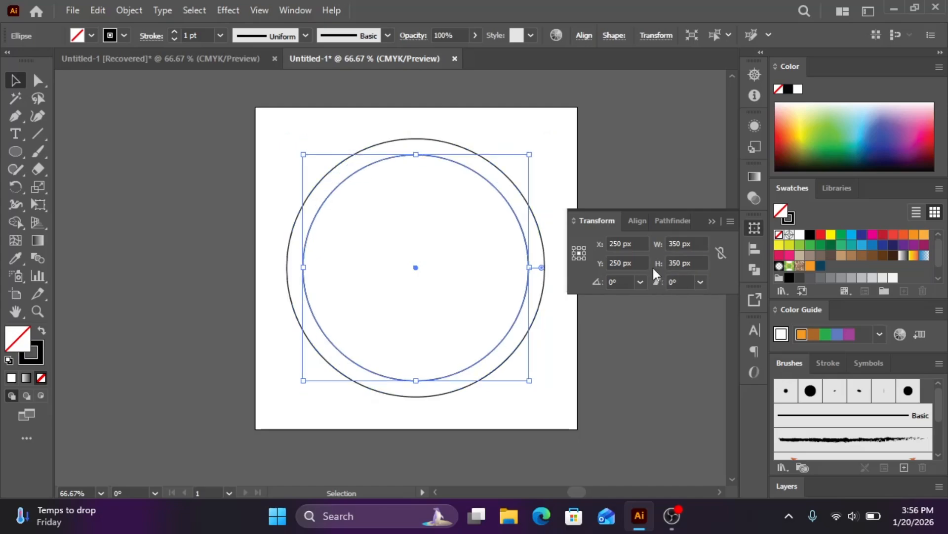
click(712, 221)
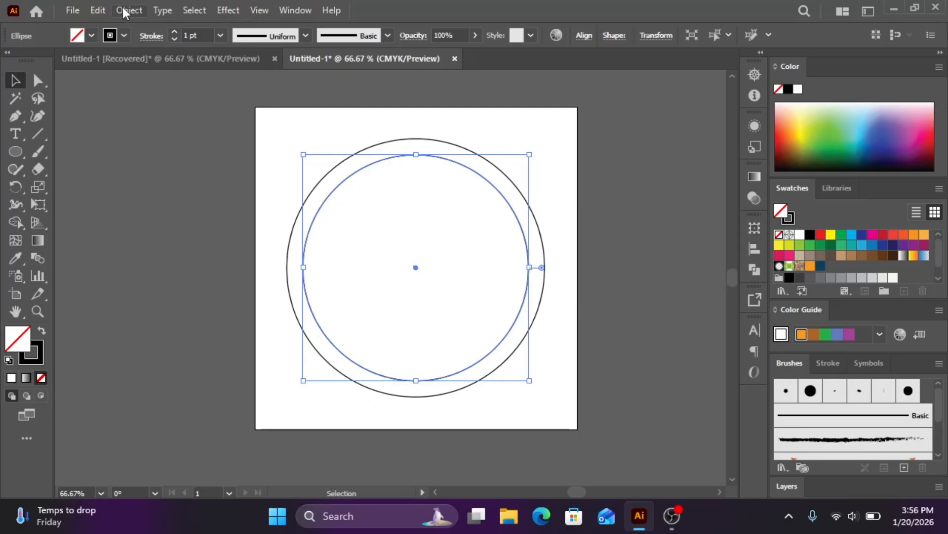
- Copy the 350 px circle and paste the duplicate directly in front of it
click(98, 11)
click(142, 78)
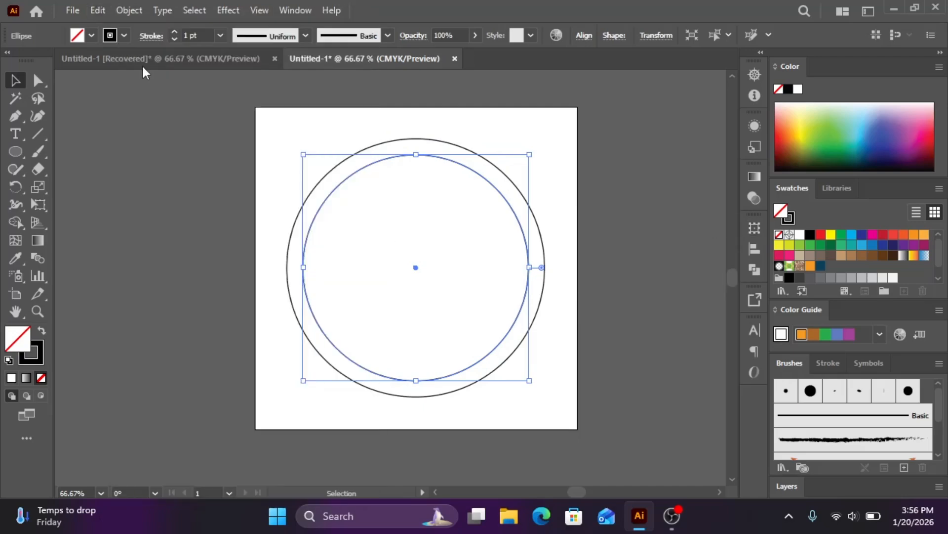
click(93, 10)
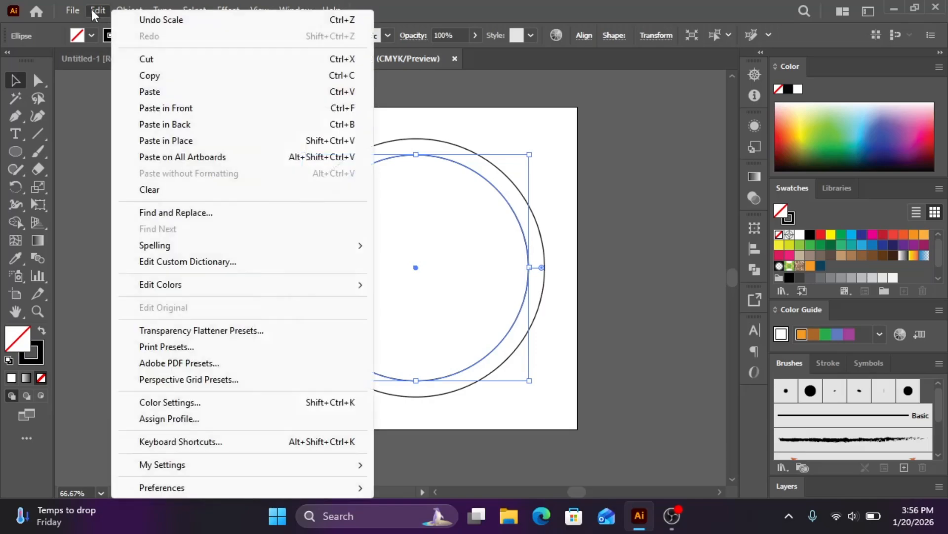
click(156, 109)
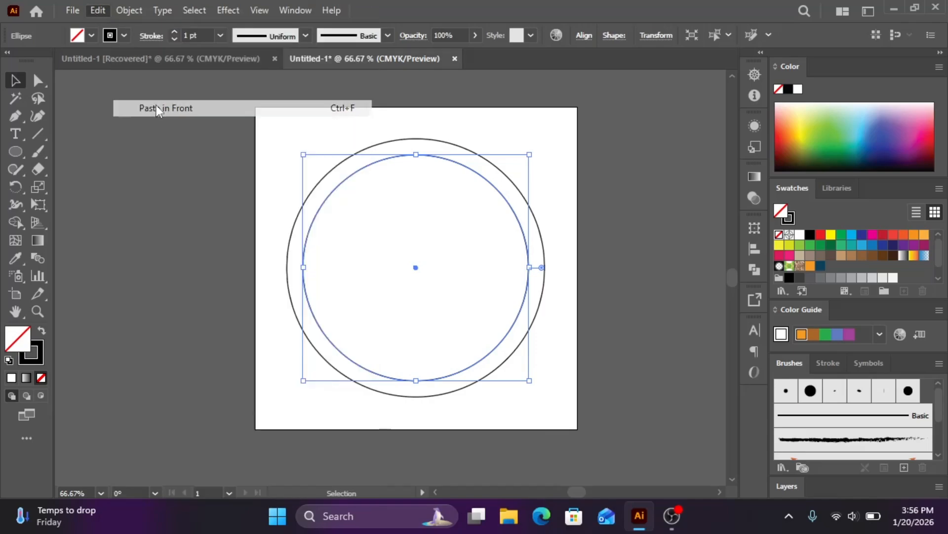
- Resize the newly pasted circle to 300 px wide and 300 px high around its centre
click(755, 227)
click(683, 244)
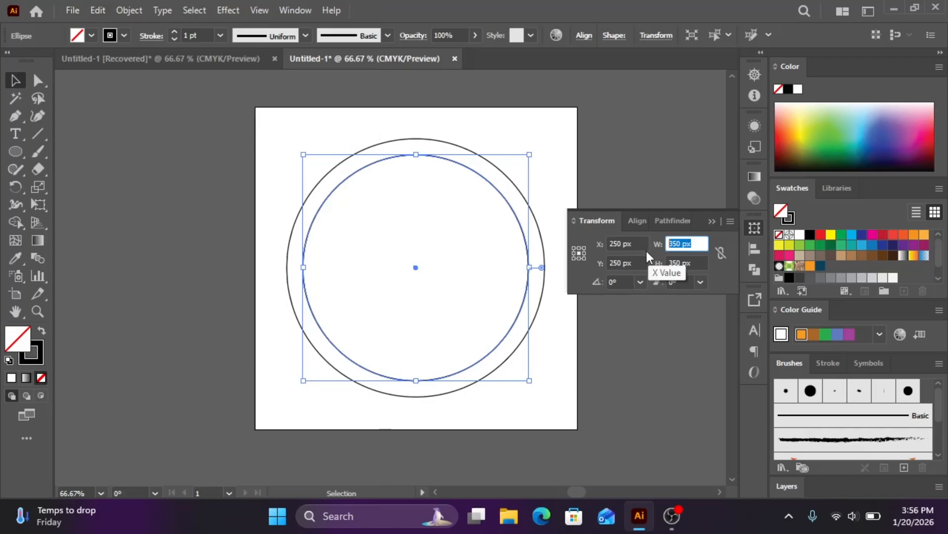
text(300)
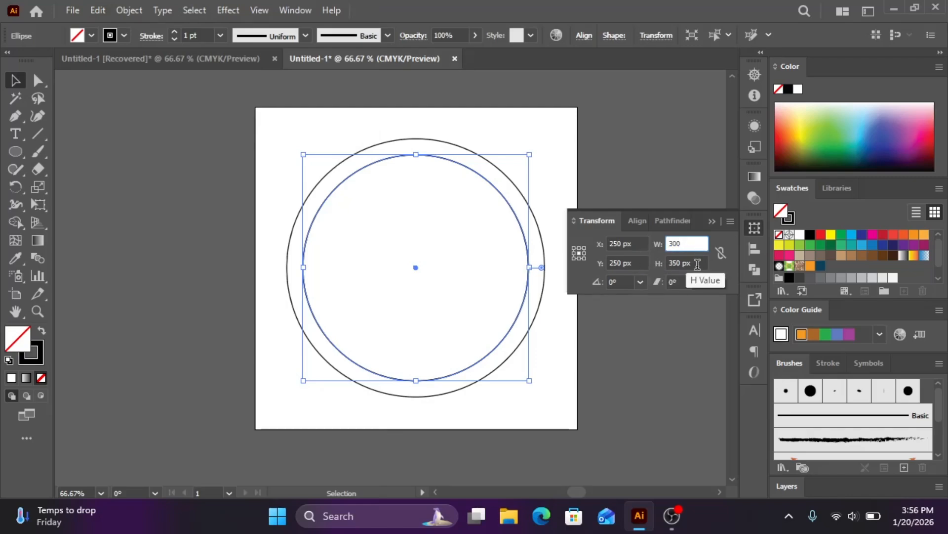
key(Return)
click(684, 263)
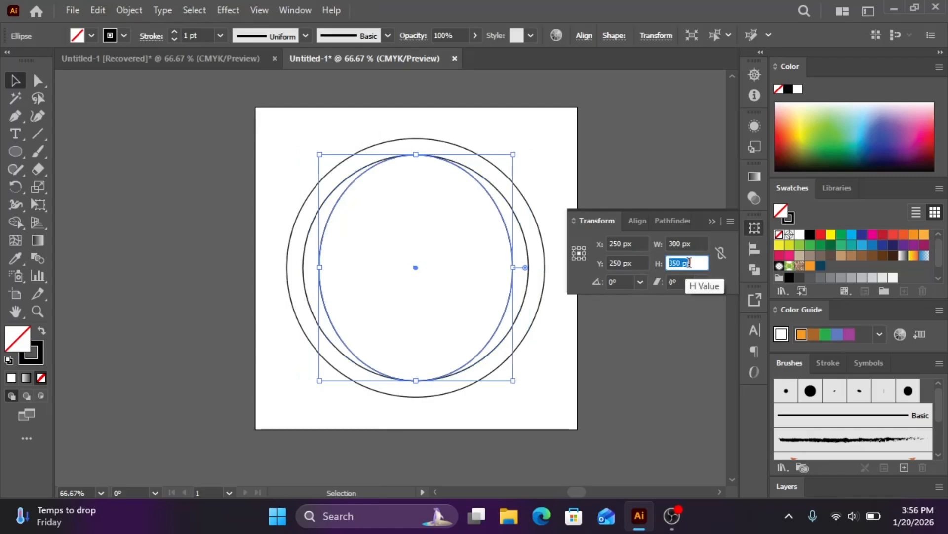
text(300)
key(Return)
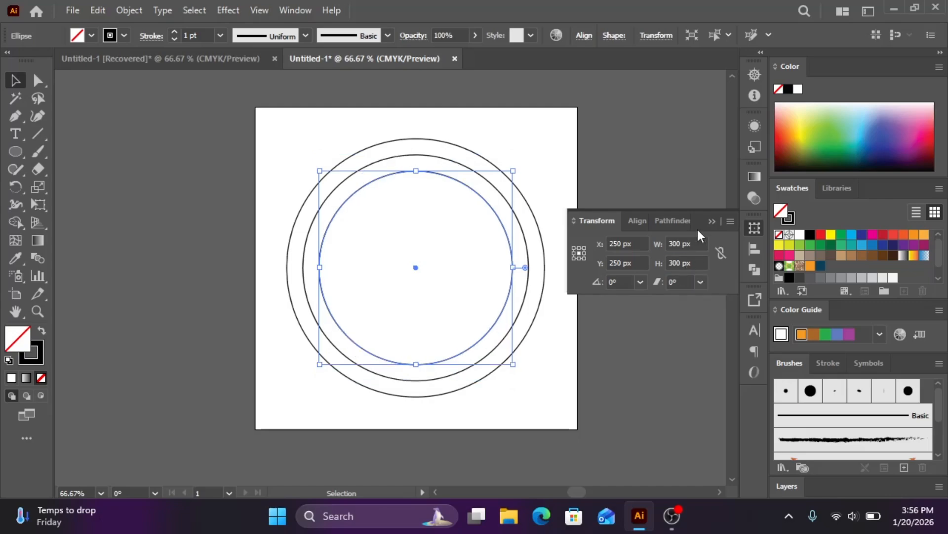
click(713, 220)
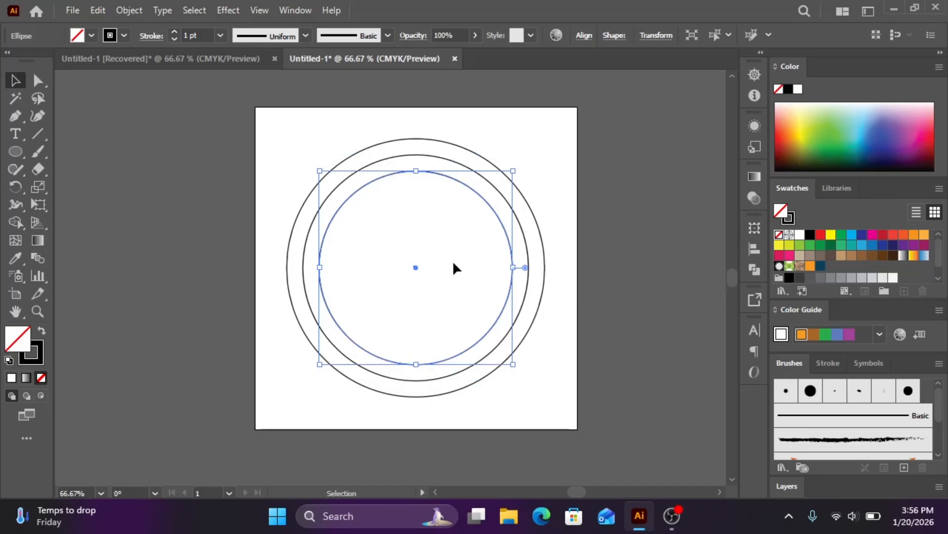
- Copy the 300 px circle and paste the duplicate directly in front of it
click(96, 12)
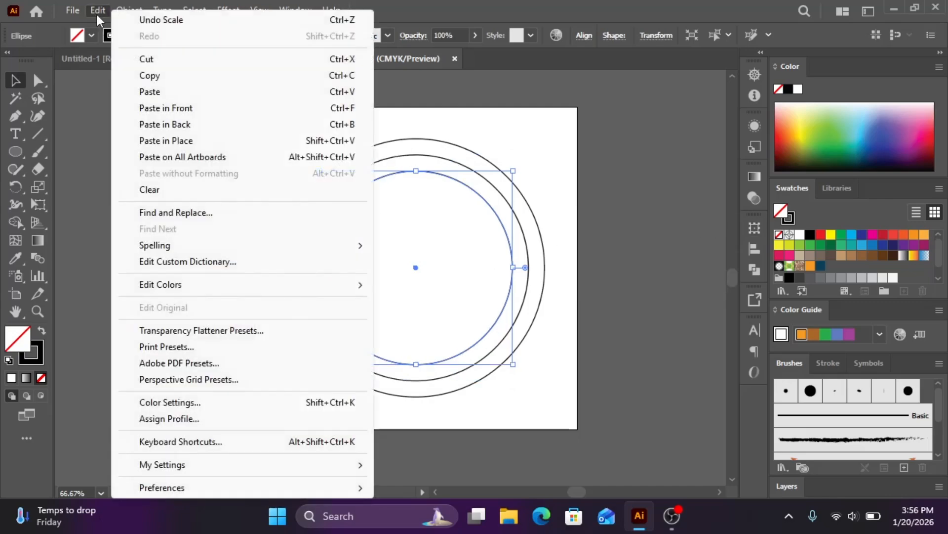
click(188, 79)
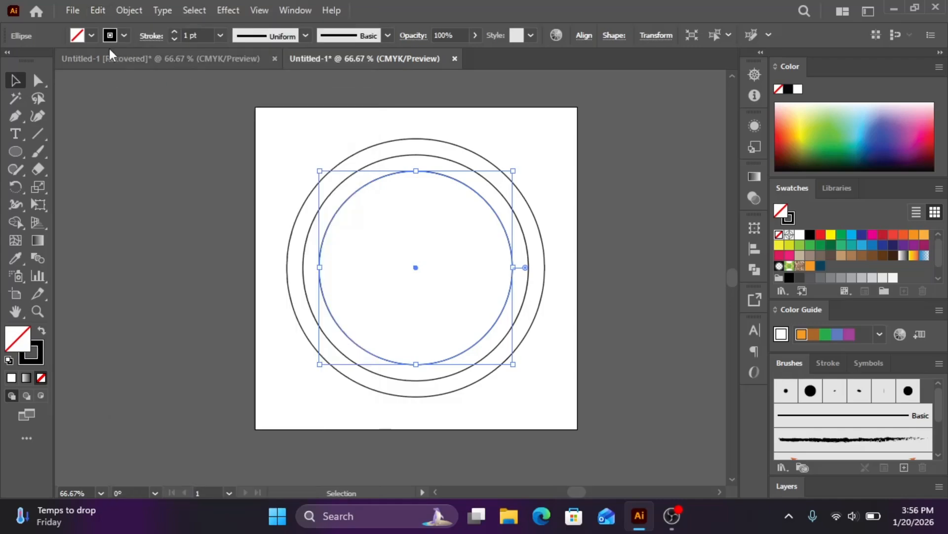
click(100, 10)
click(163, 109)
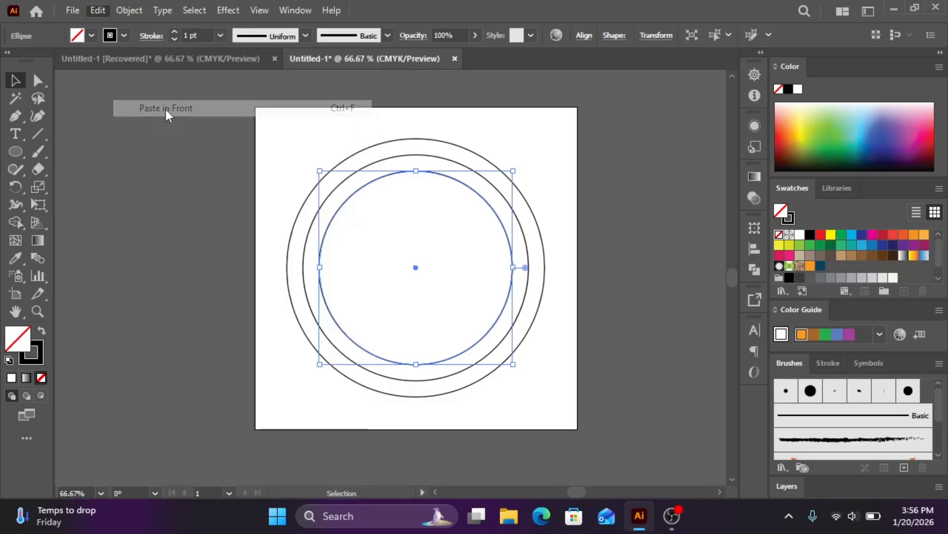
- Resize the newly pasted circle to 250 px wide and 250 px high around its centre
click(754, 228)
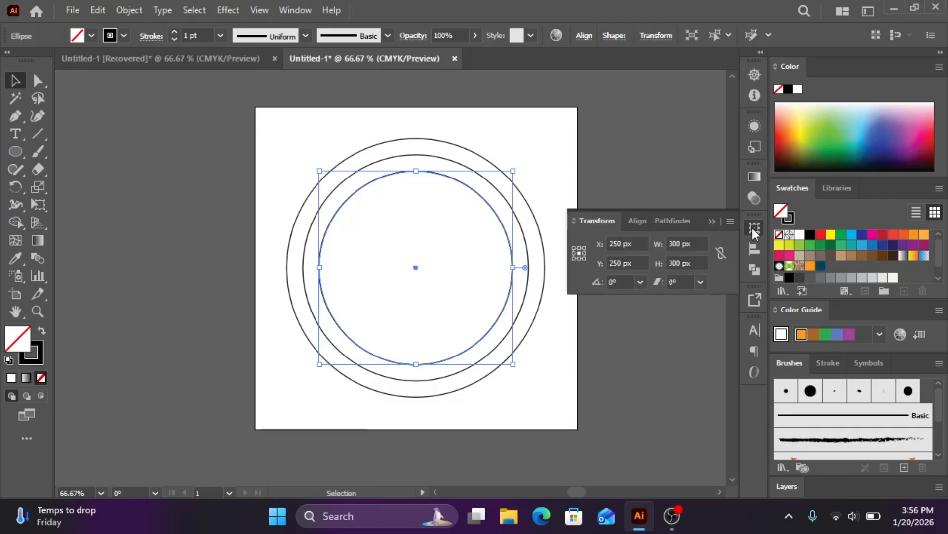
click(691, 244)
text(250)
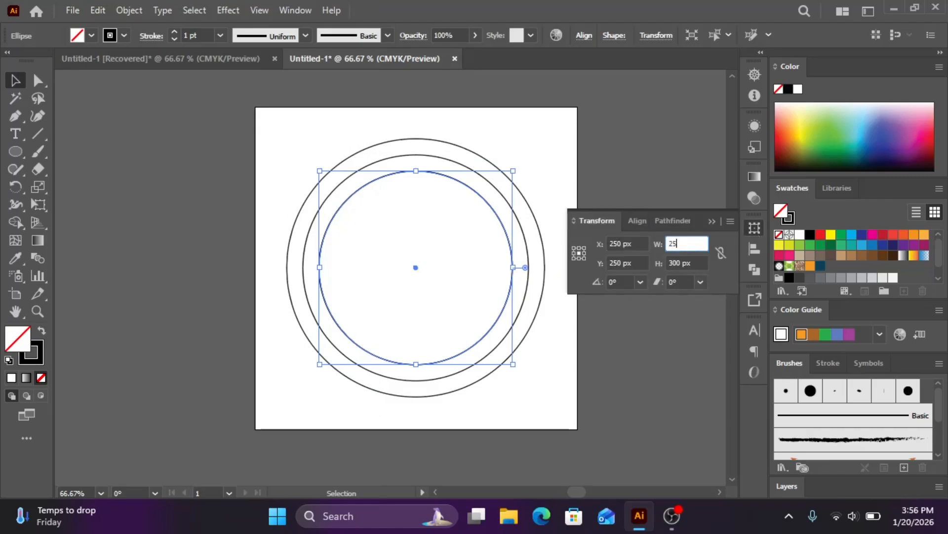
click(683, 262)
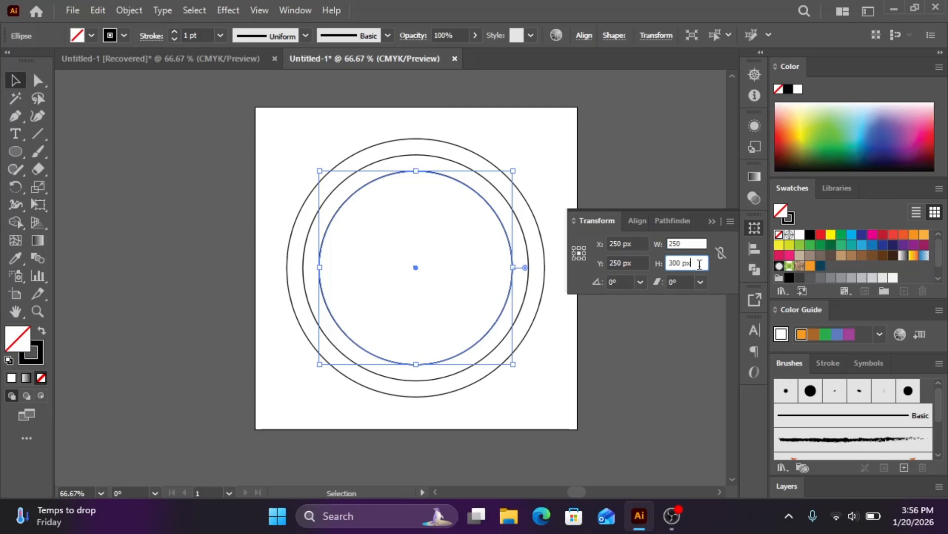
text(250)
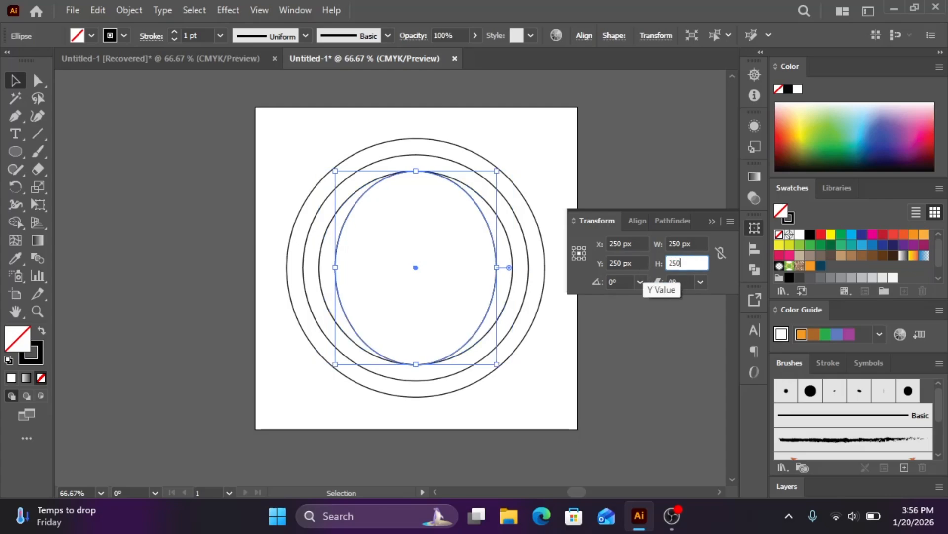
key(Return)
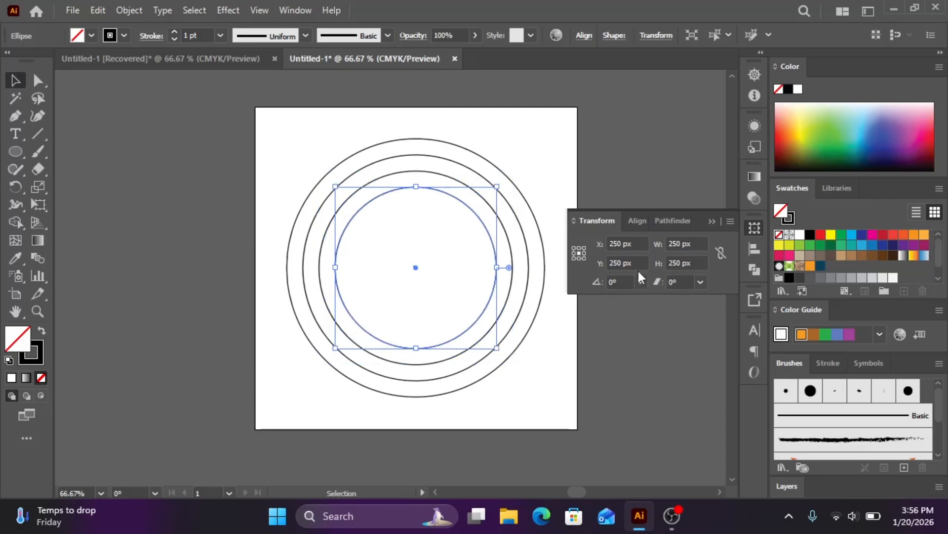
click(712, 221)
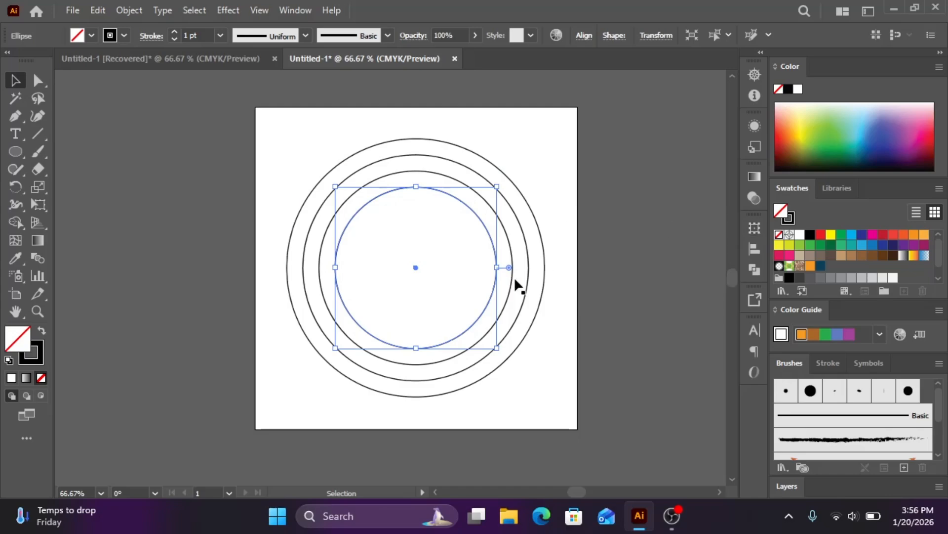
- Copy the 250 px circle and paste the duplicate directly in front of it
click(109, 10)
click(141, 76)
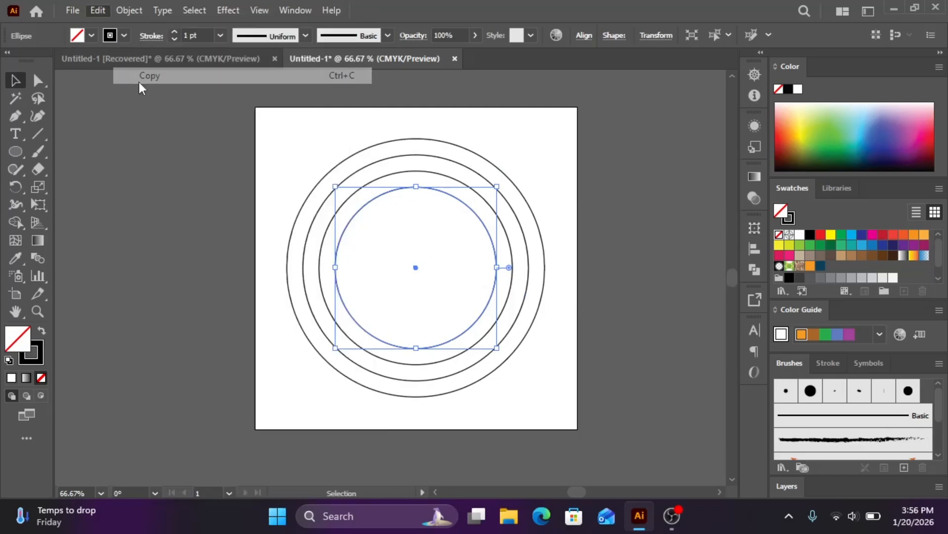
click(108, 11)
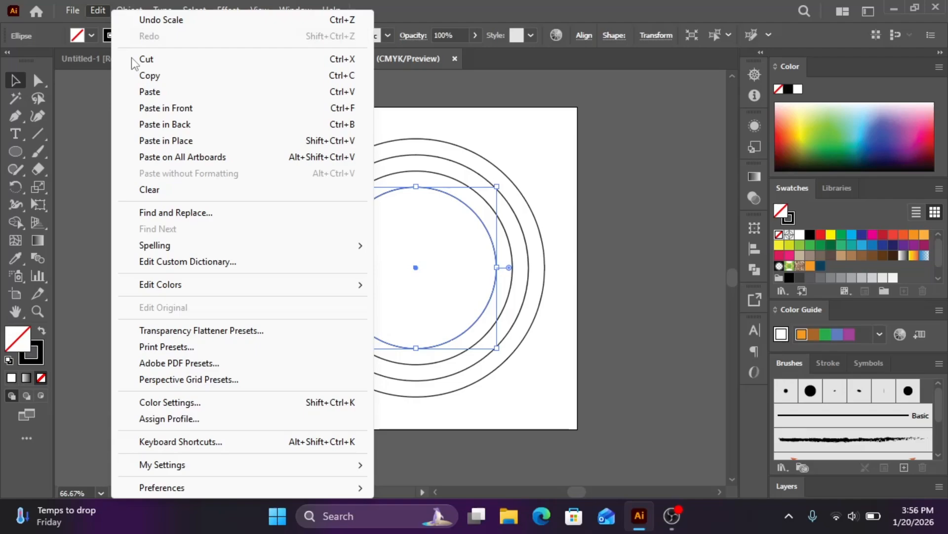
click(158, 106)
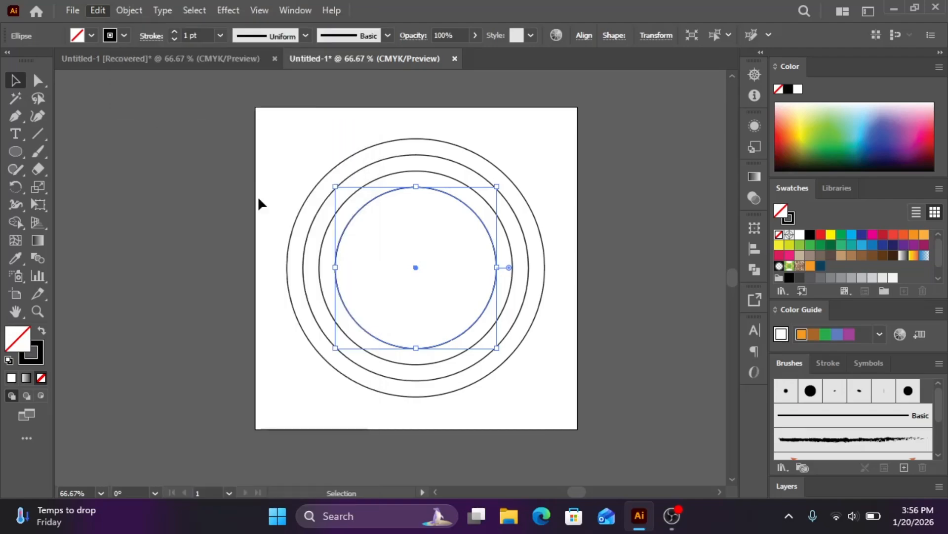
- Resize the newly pasted circle to 200 px wide and 200 px high around its centre
click(752, 229)
click(694, 245)
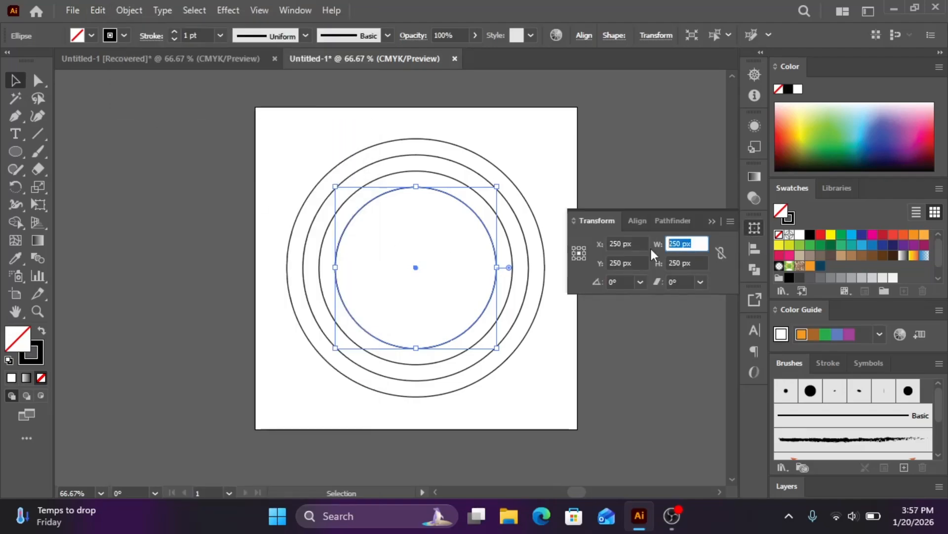
text(200)
key(Return)
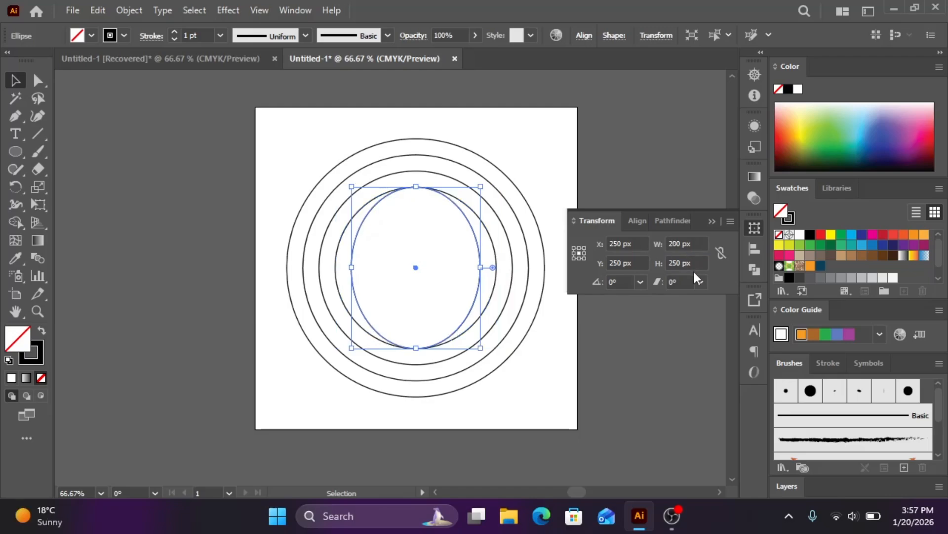
click(692, 264)
text(200)
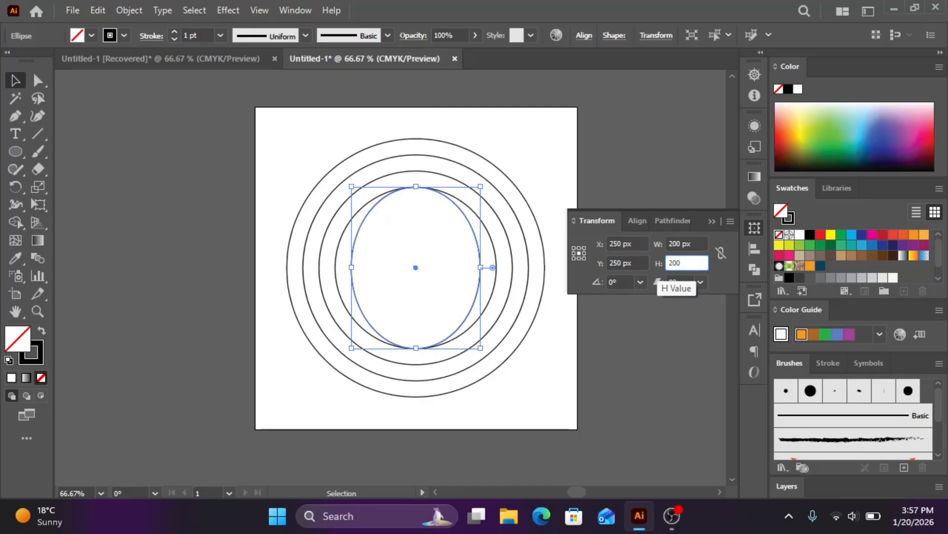
key(Return)
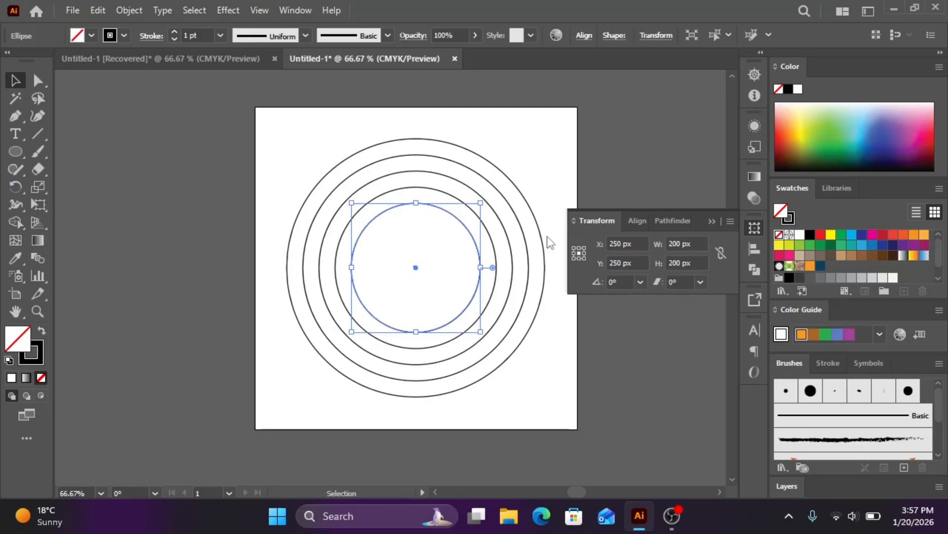
- Copy the 200 px circle and paste the duplicate directly in front of it
click(98, 11)
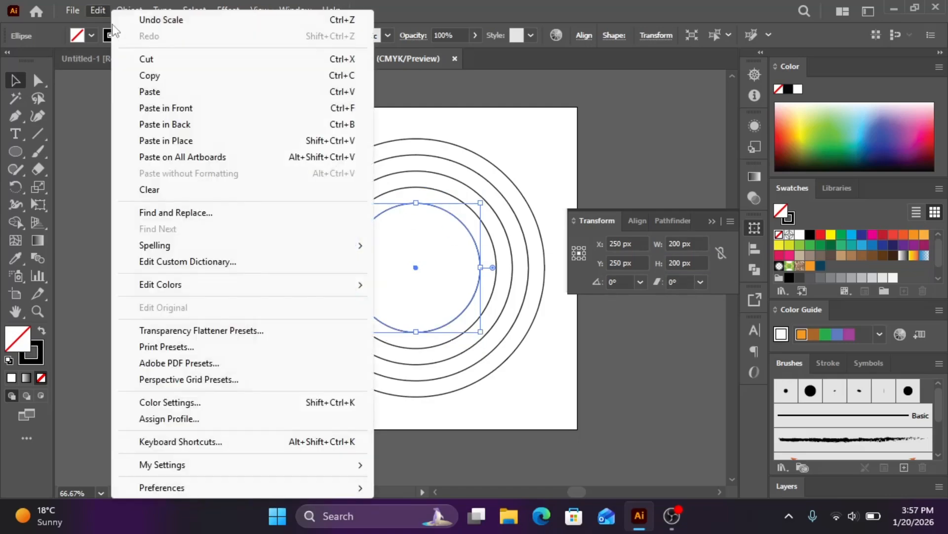
click(150, 81)
click(97, 11)
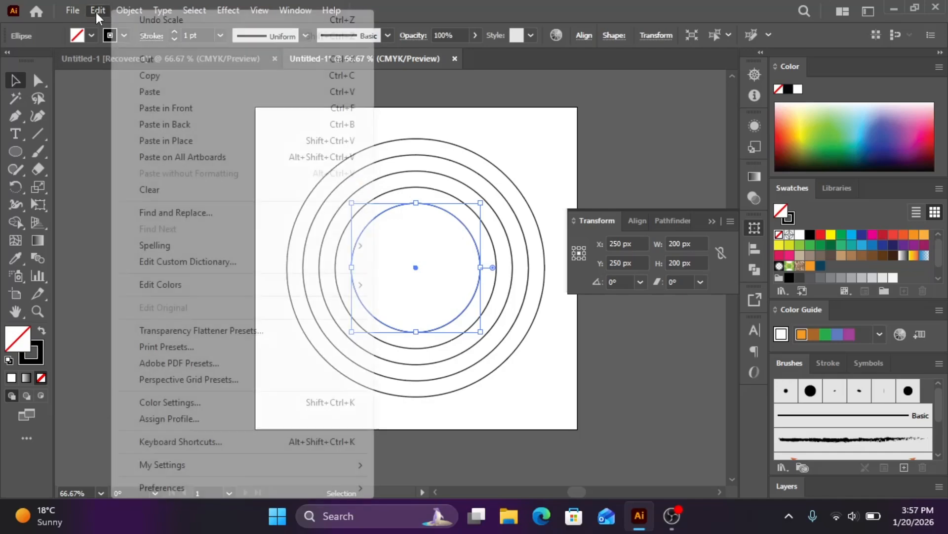
click(171, 109)
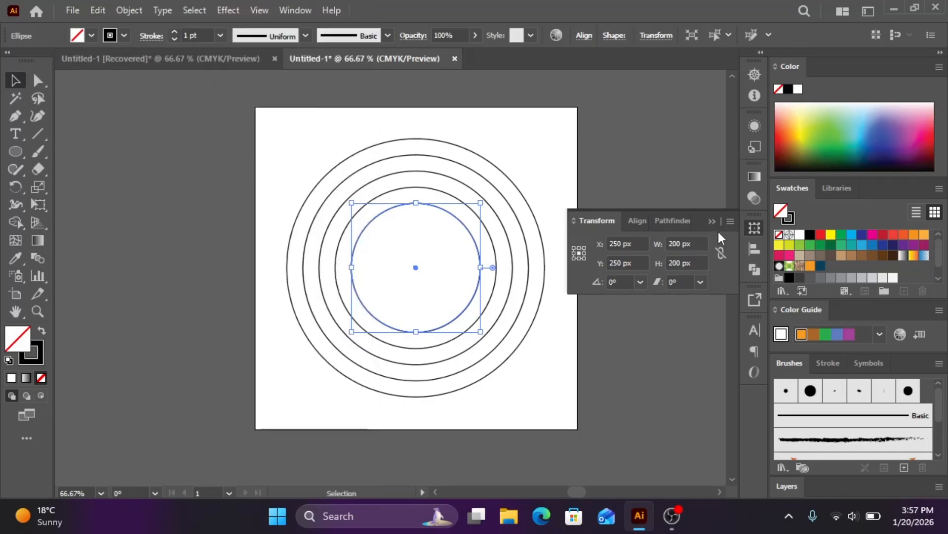
- Resize the newly pasted circle to 150 px wide and 150 px high around its centre, then deselect it
click(686, 243)
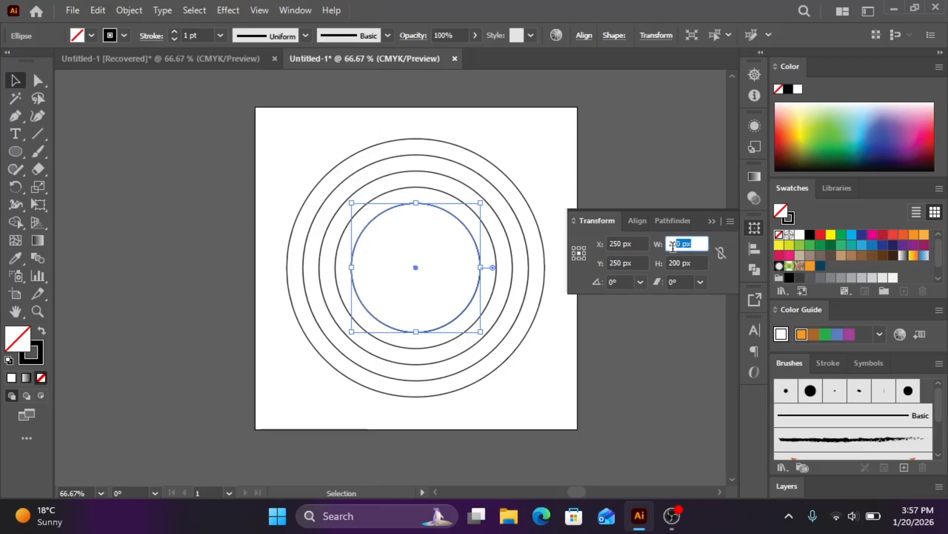
text(150)
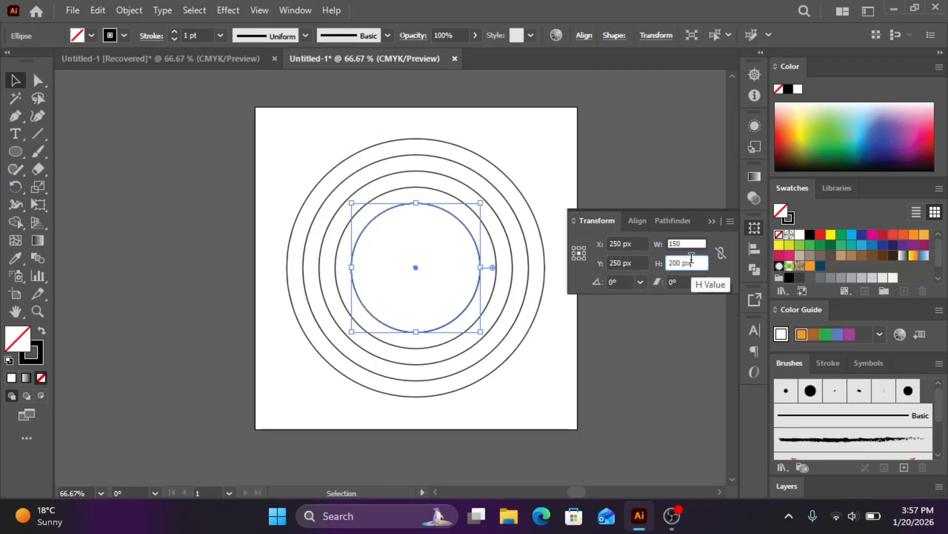
key(Return)
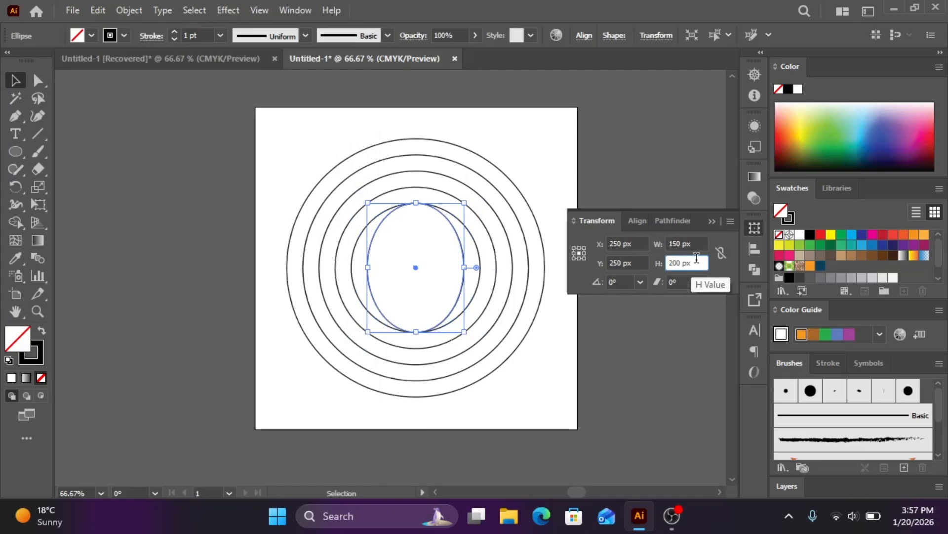
click(697, 258)
text(150)
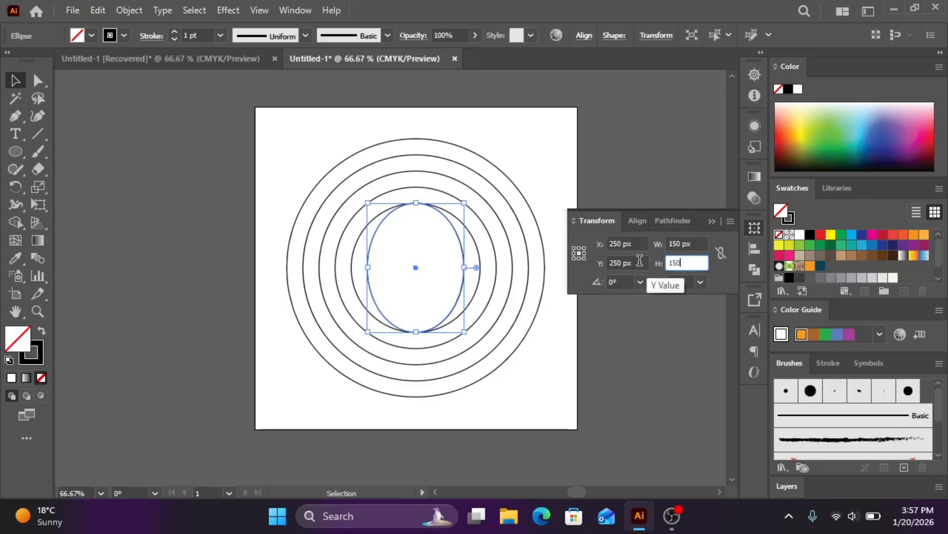
key(Return)
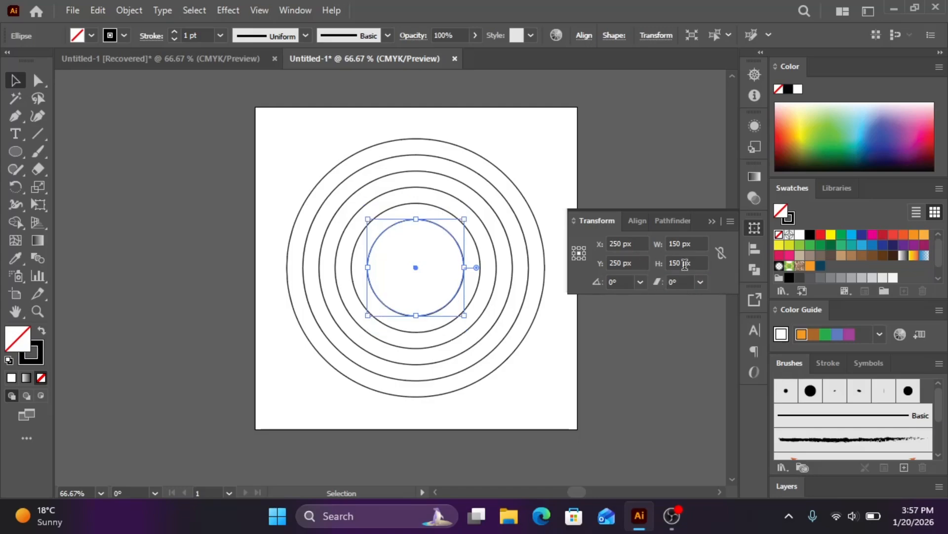
click(713, 222)
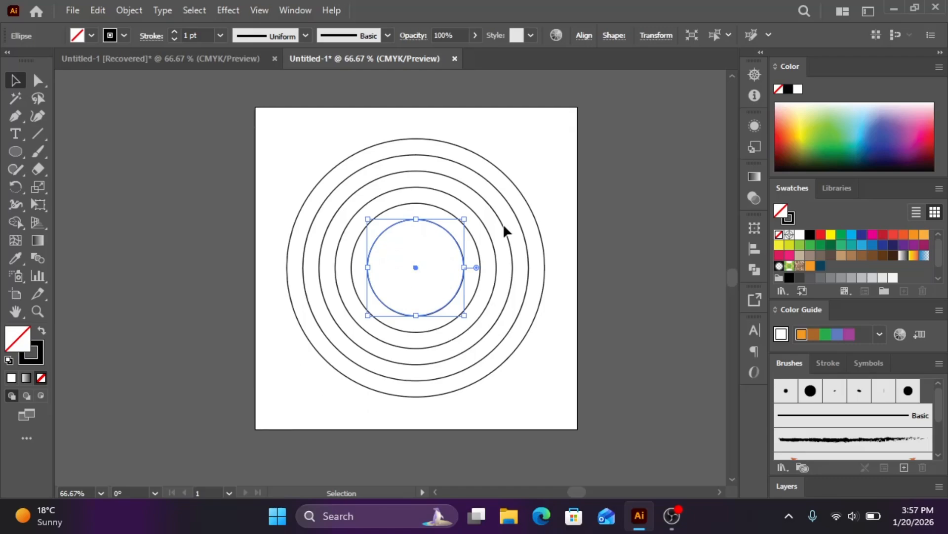
click(565, 161)
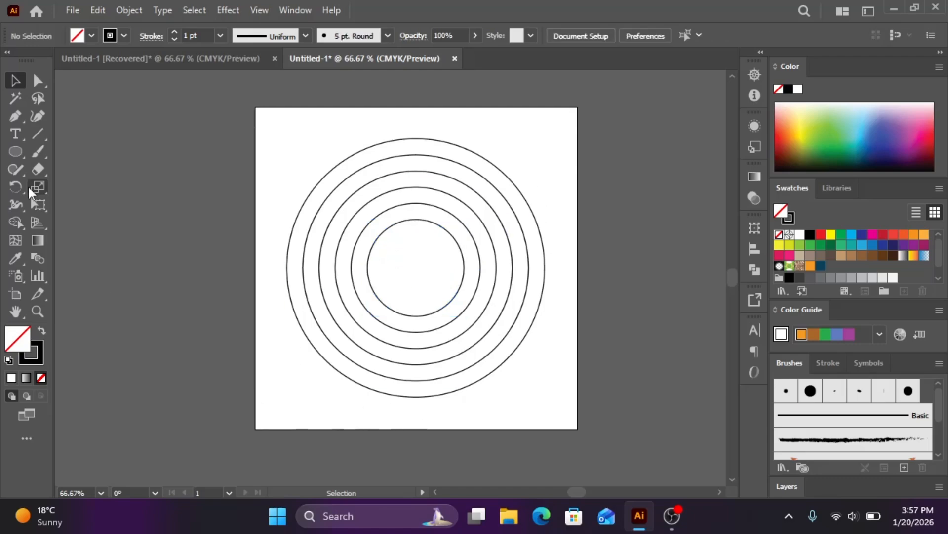
- Draw a straight vertical line about 475 px long through the centre of the circles, extending beyond the outermost one
click(36, 134)
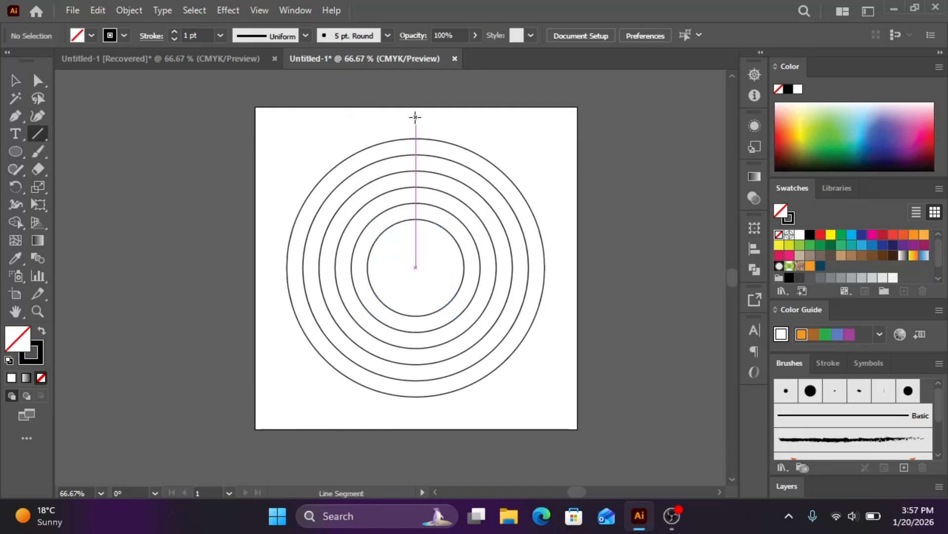
drag(416, 117, 421, 422)
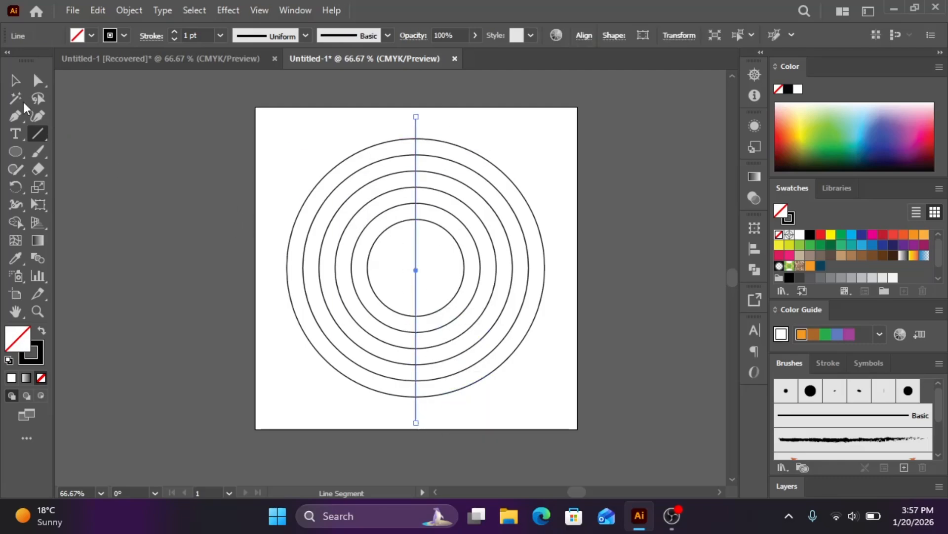
click(15, 80)
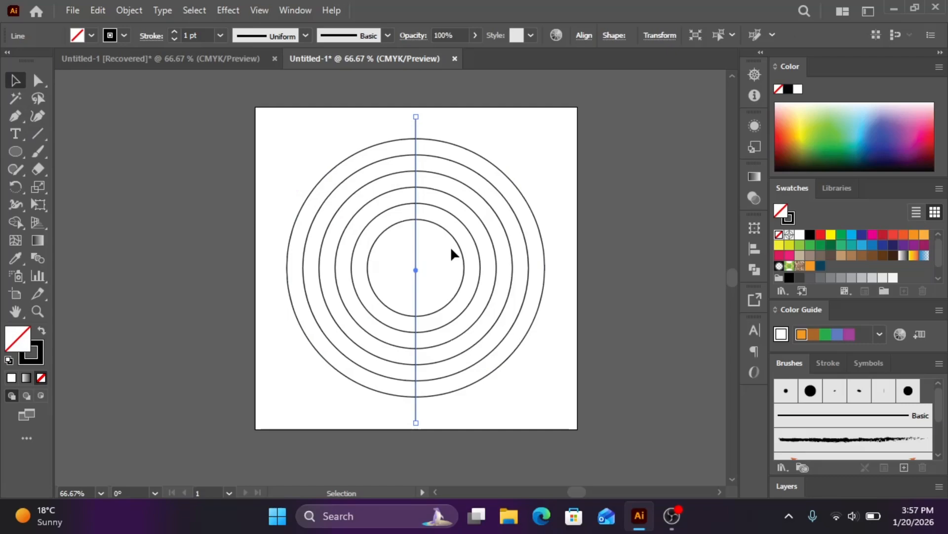
- Copy the vertical line, paste it in front and set the duplicate's angle to 220°
click(90, 12)
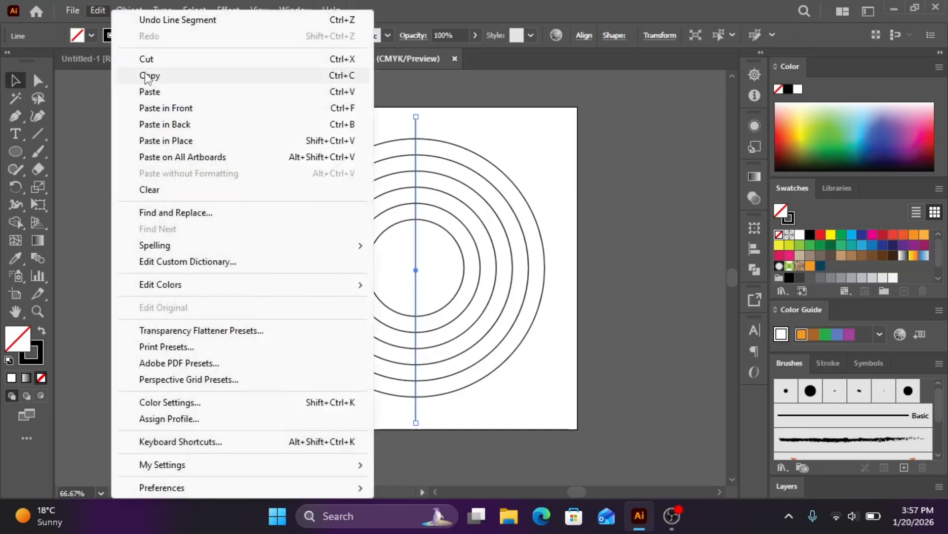
click(144, 74)
click(105, 9)
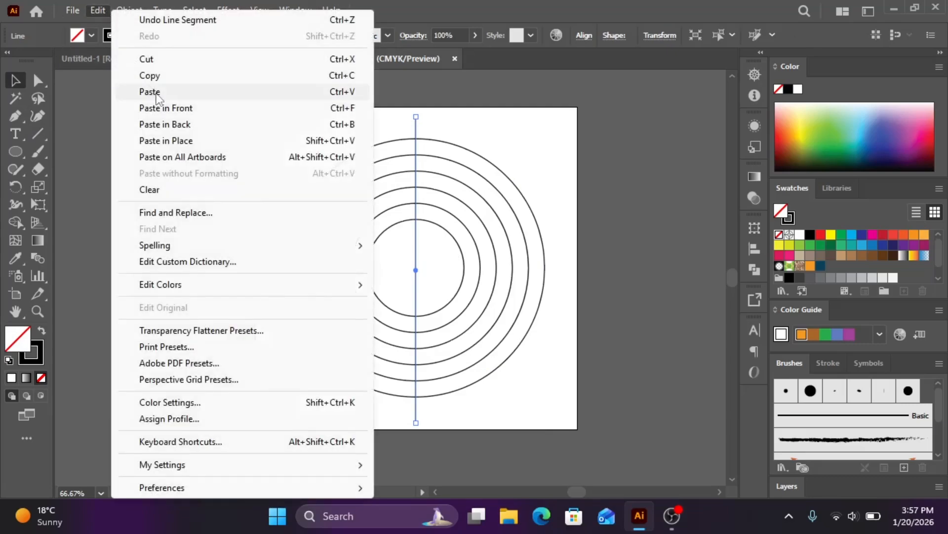
click(165, 105)
click(752, 224)
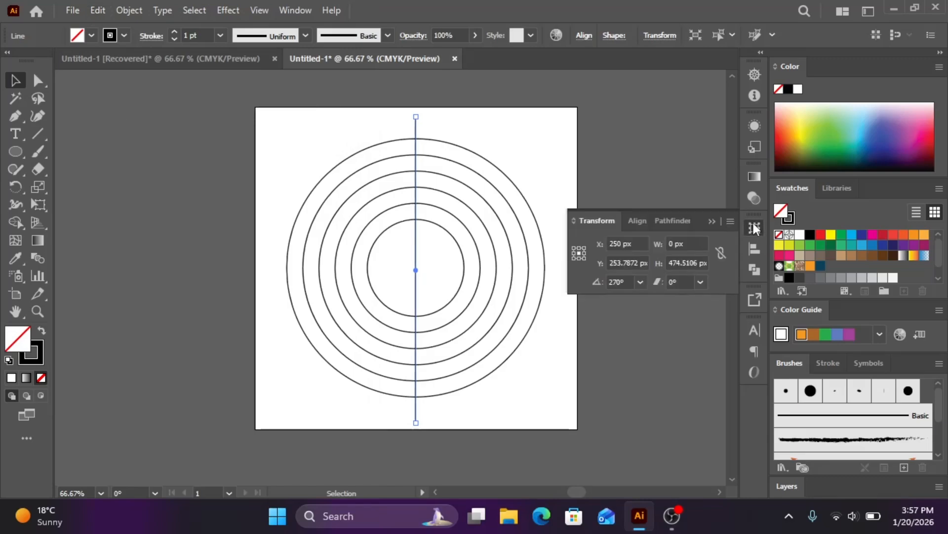
click(632, 281)
text(220)
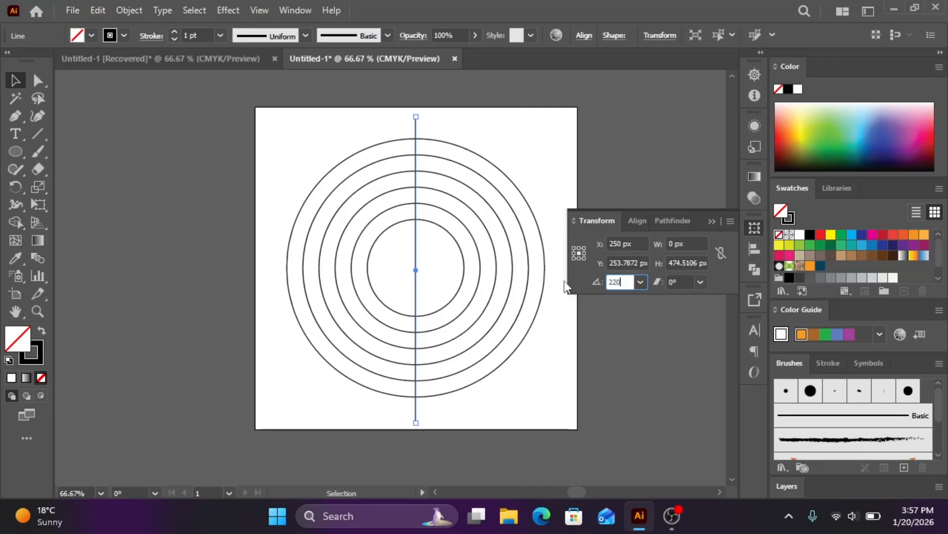
key(Return)
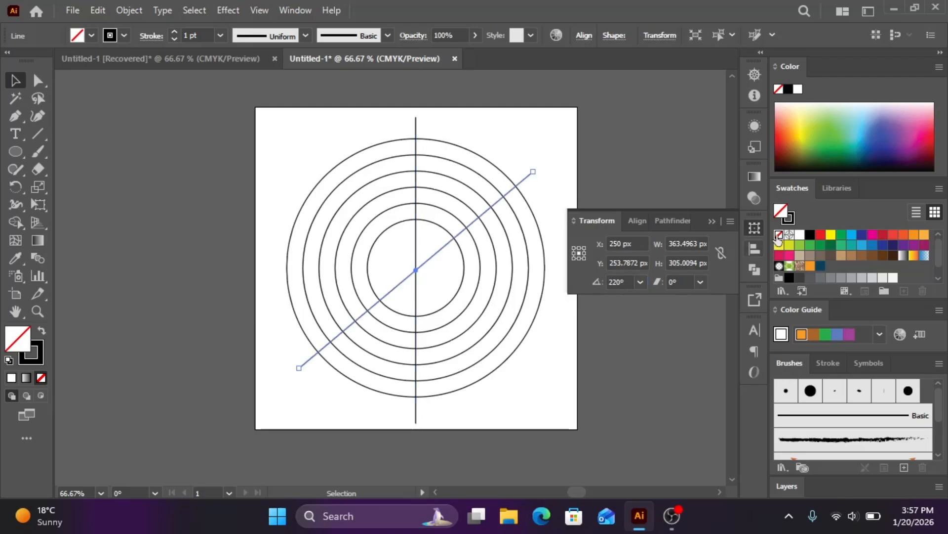
click(712, 222)
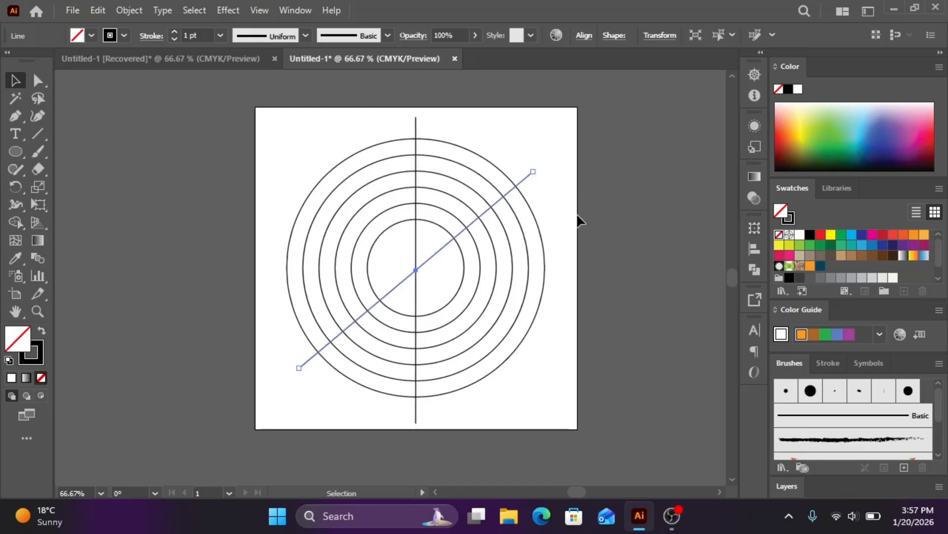
- Reflect a copy of the diagonal line across the vertical axis to form an X, and deselect it
right_click(521, 177)
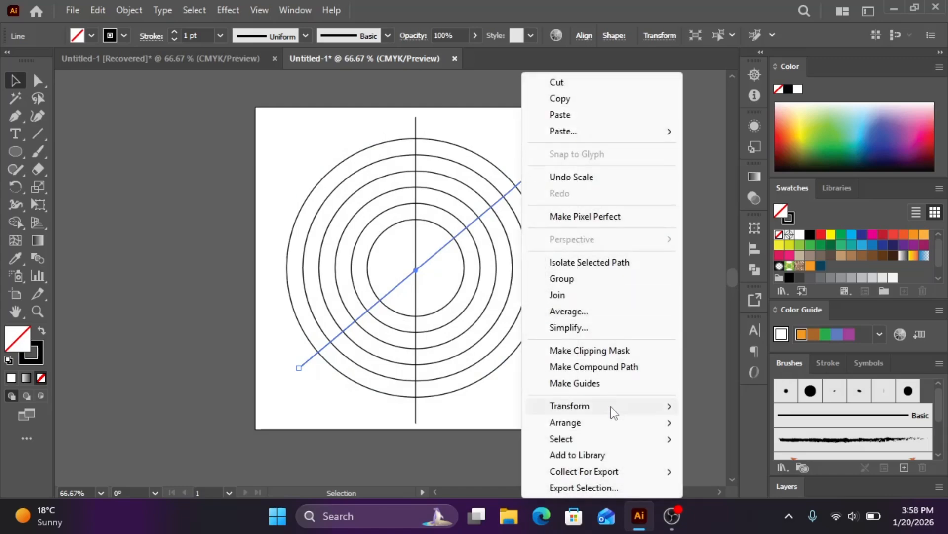
mouse_move(614, 410)
click(727, 326)
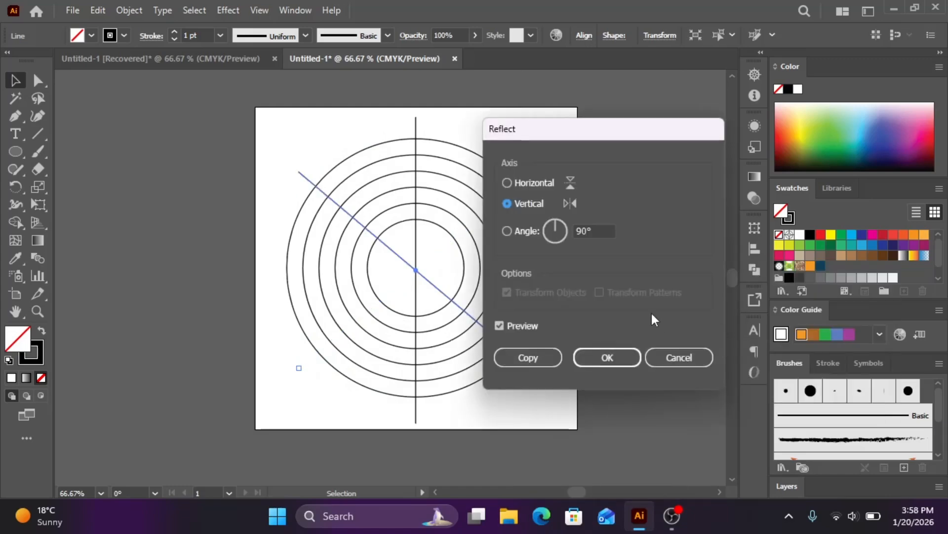
click(544, 356)
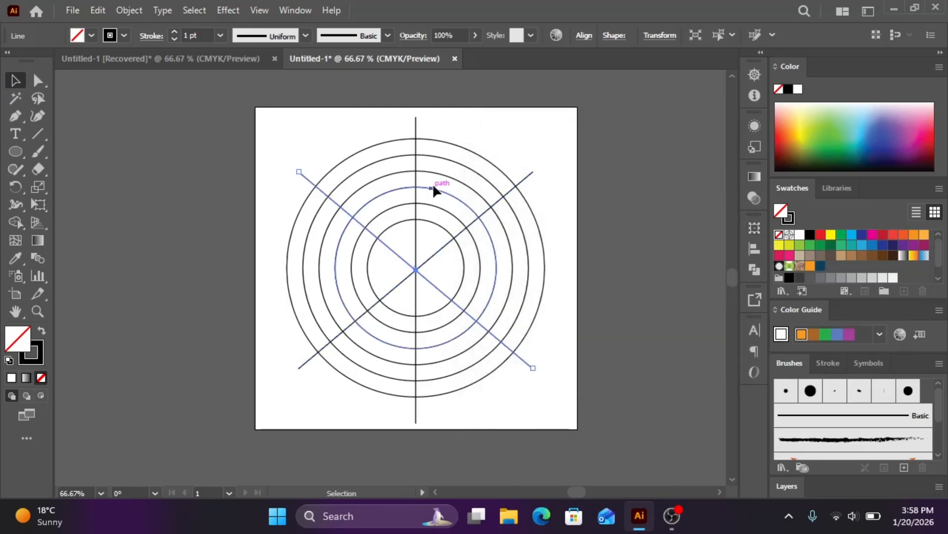
click(475, 128)
- Copy the vertical line, paste it in front and create a horizontal version through the centre with the angle set to 180°
click(416, 129)
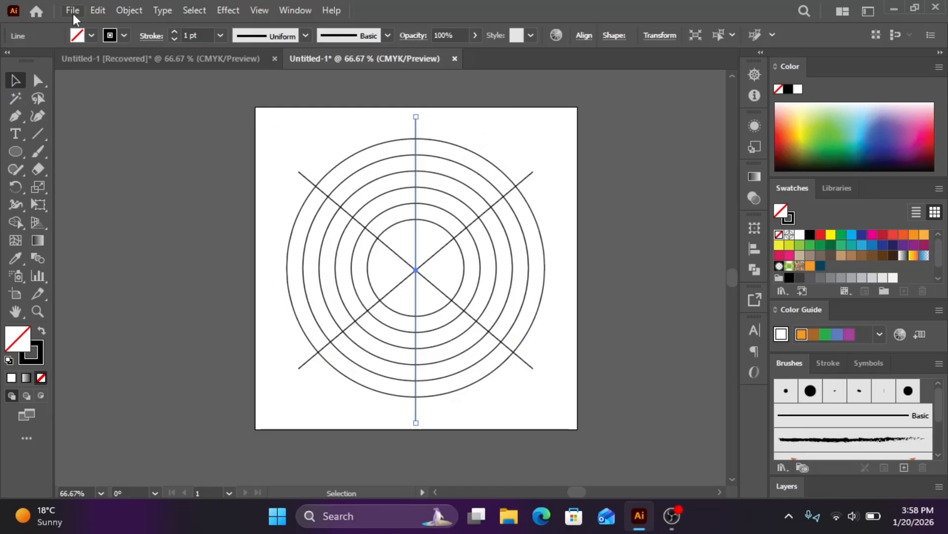
click(90, 14)
click(148, 75)
click(98, 11)
click(205, 107)
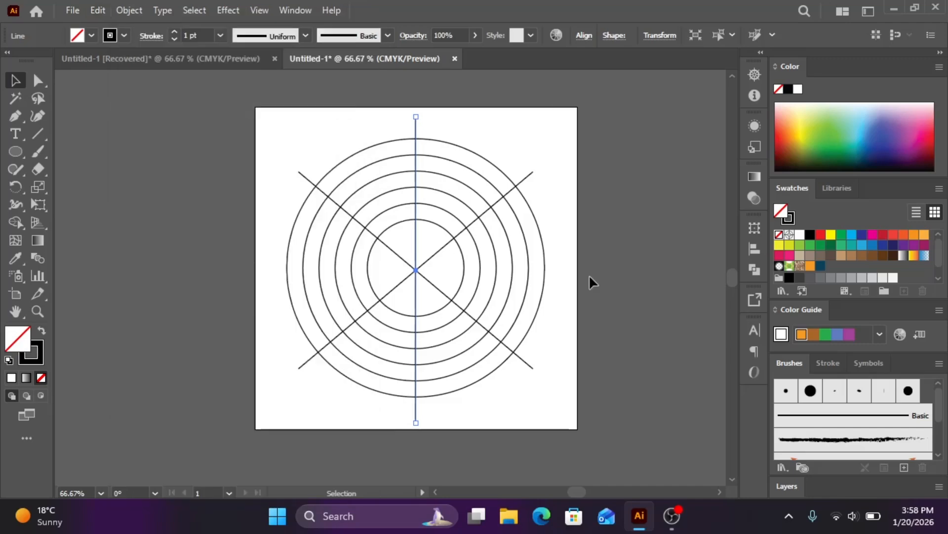
click(754, 227)
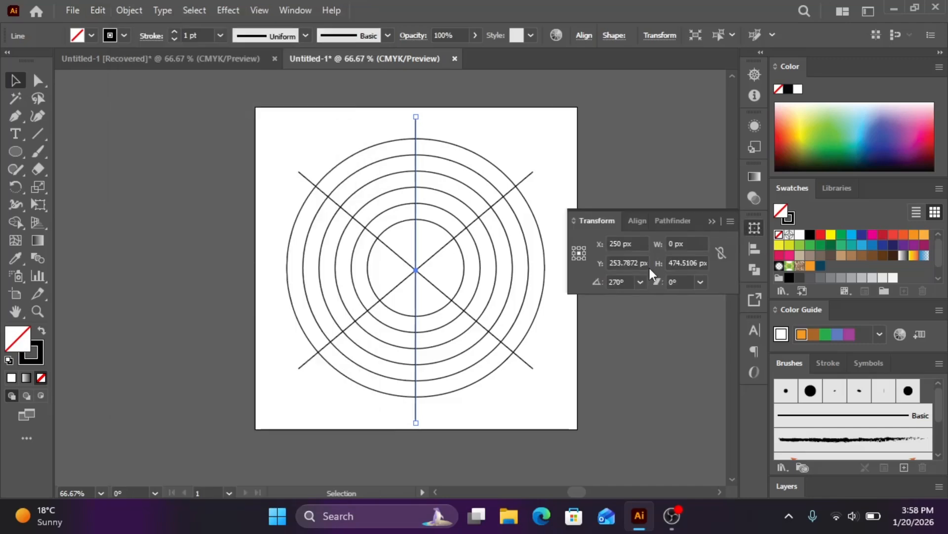
click(618, 281)
text(180)
key(alt+Return)
click(716, 222)
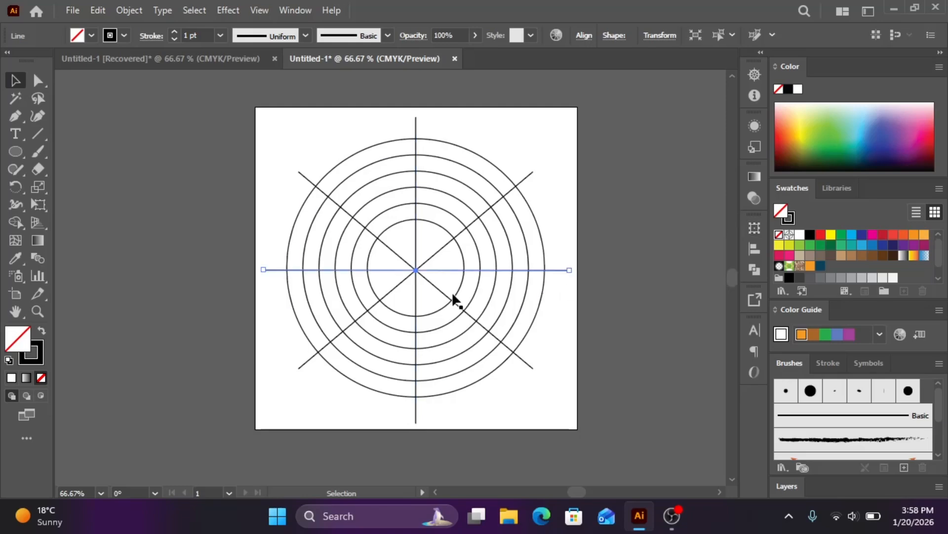
- Move the horizontal line slightly above the circles' centre and place a duplicate slightly below it, leaving both deselected
scroll(414, 295, up, 2)
scroll(437, 271, up, 1)
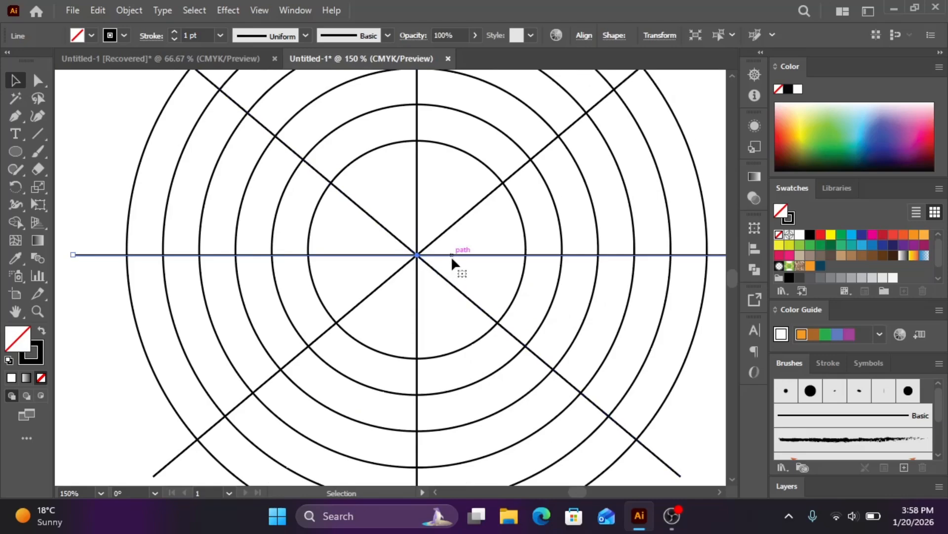
drag(451, 253, 462, 282)
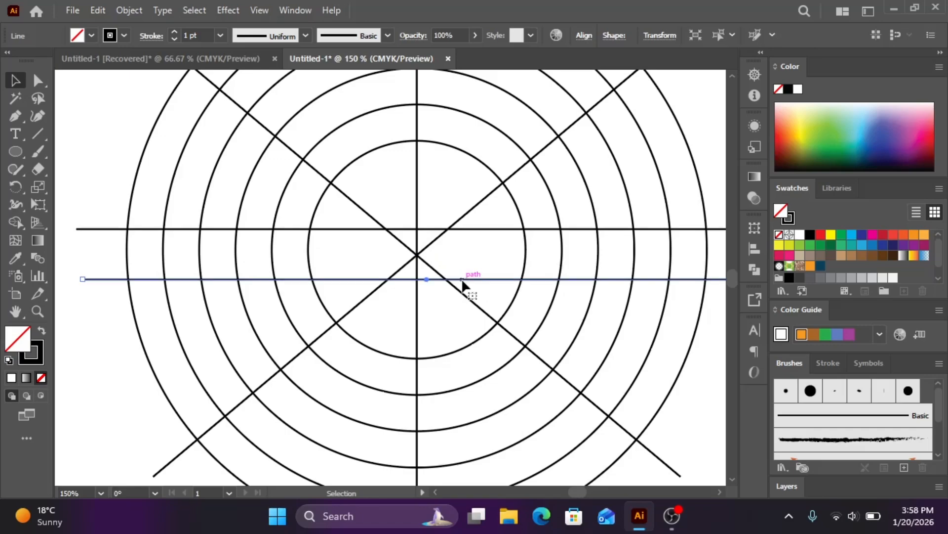
click(499, 296)
- Select the 250 px and 300 px circles together, copy them and paste the copies in front
key(ctrl+minus)
key(ctrl+minus)
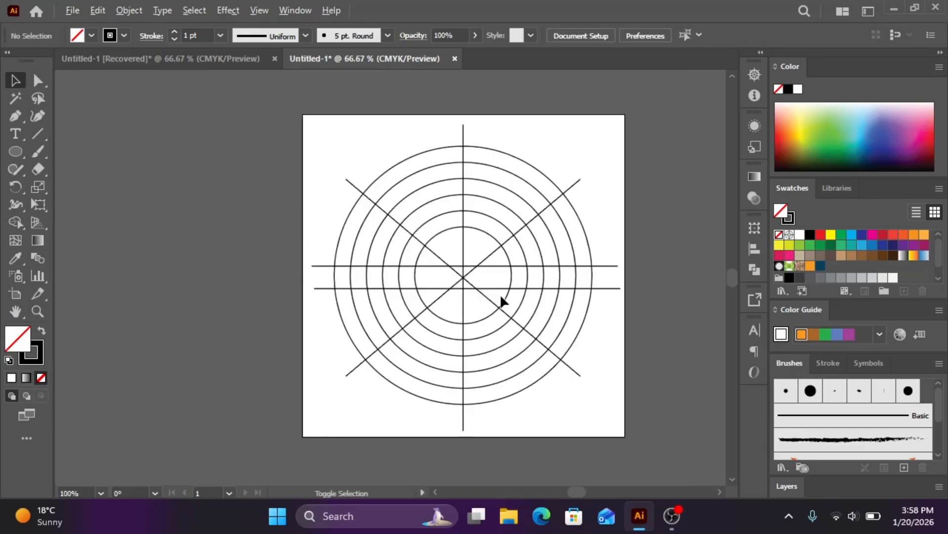
scroll(501, 299, right, 2)
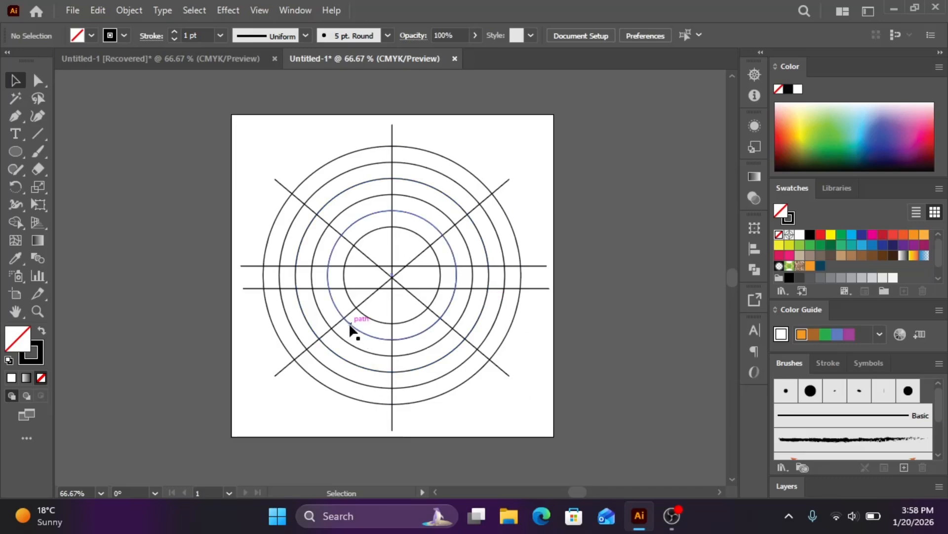
click(327, 320)
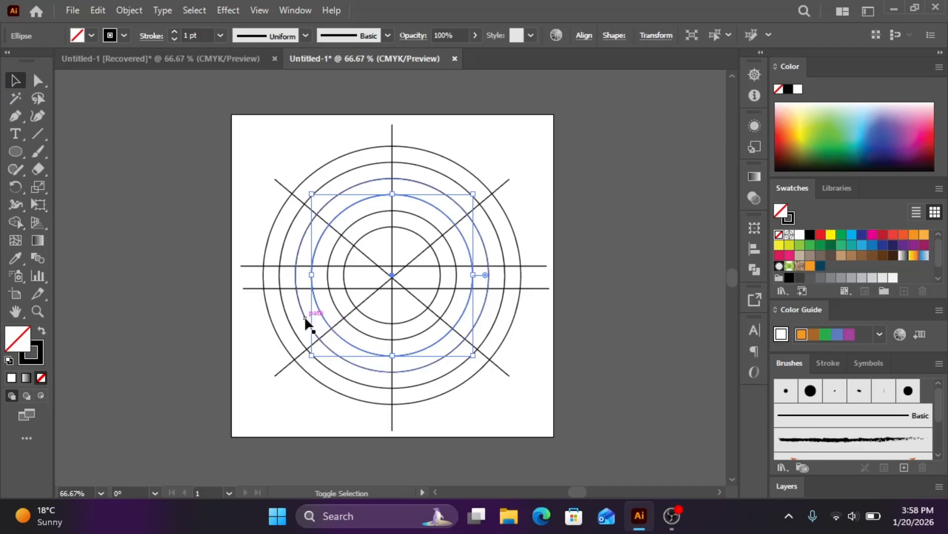
shift+click(306, 319)
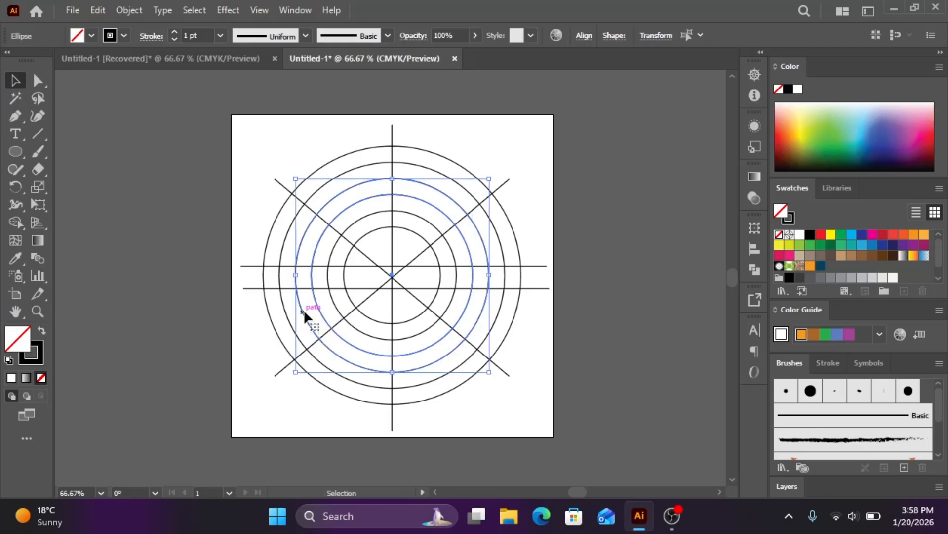
click(92, 11)
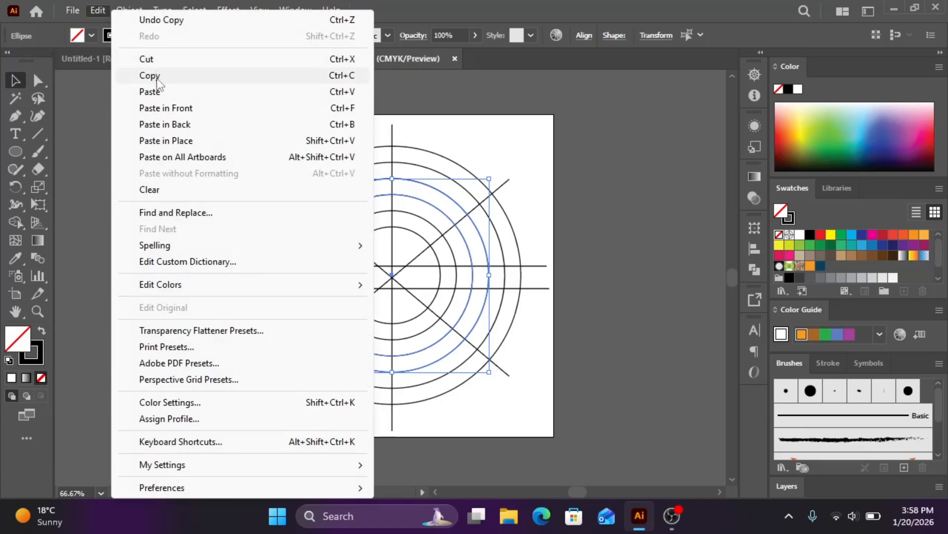
click(154, 77)
click(93, 12)
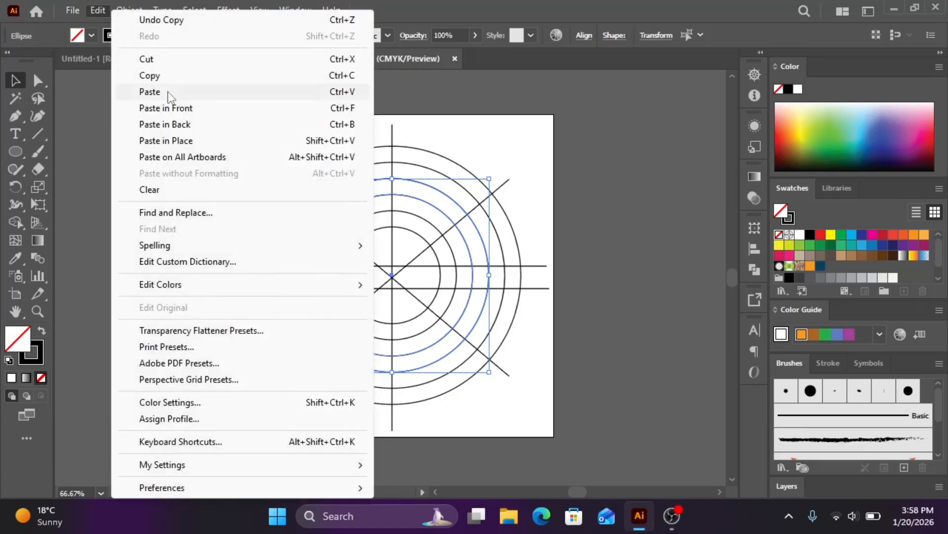
click(169, 109)
- Move the pasted circle pair left until its right edges touch the left edges of the 300 and 250 px circles, and deselect it
key(ctrl+1)
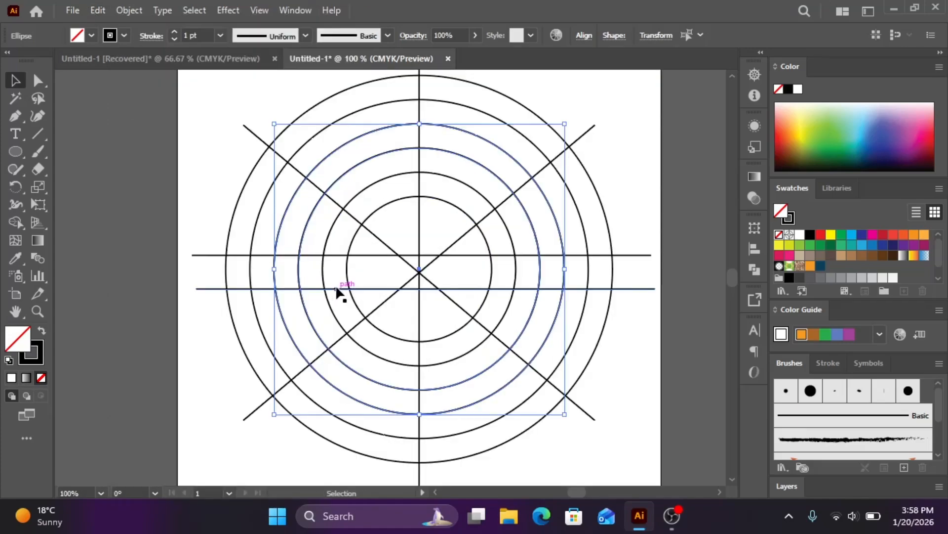
scroll(335, 287, left, 1)
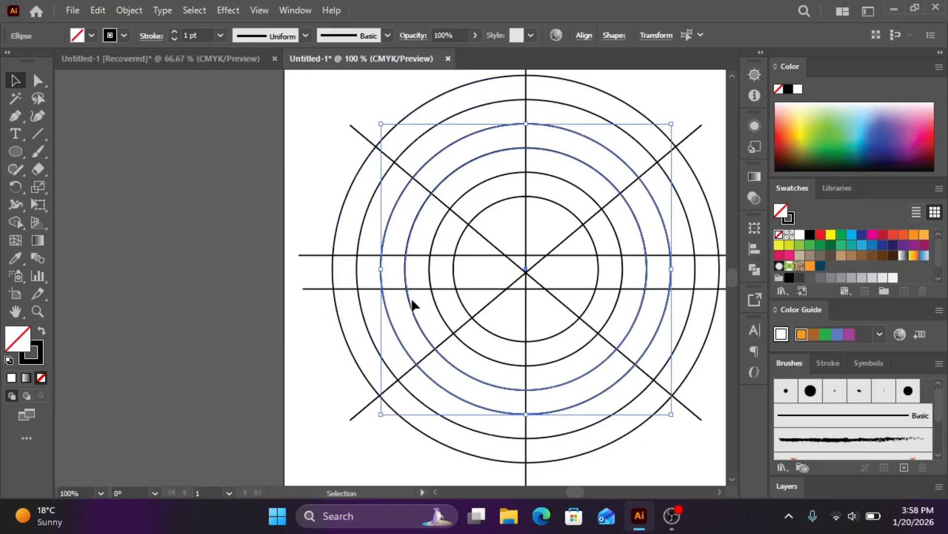
drag(412, 303, 145, 307)
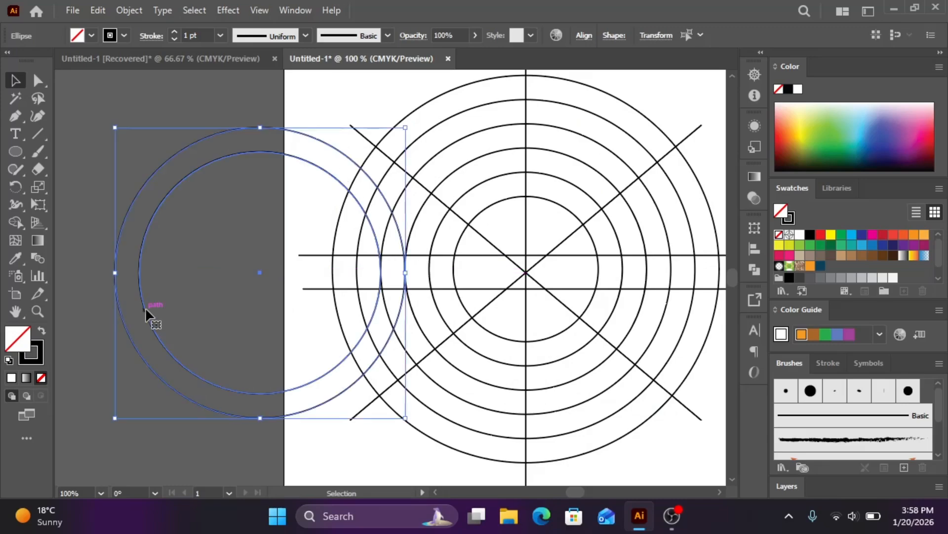
click(159, 97)
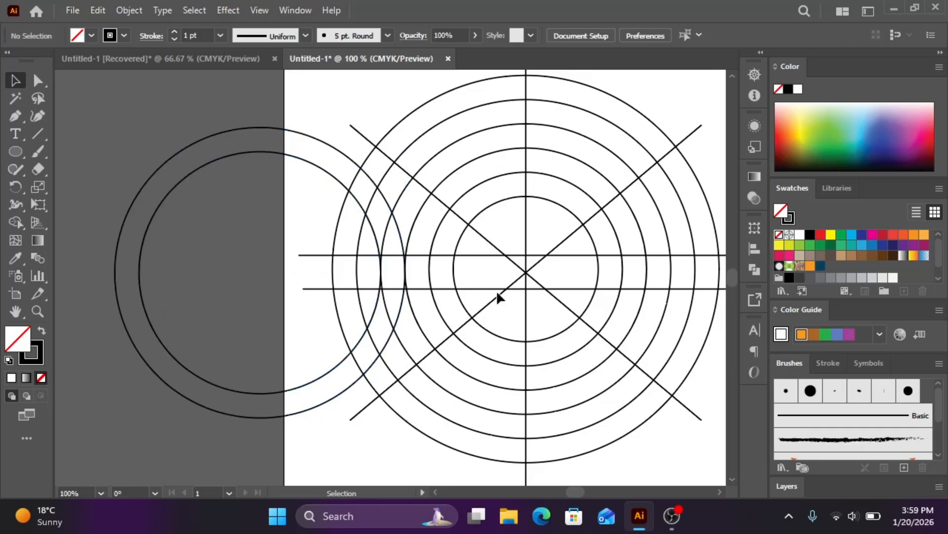
- Draw a short slanted line across the upper-right part of the offset circle pair, outside the upper-left of the main grid
scroll(497, 289, down, 1)
scroll(496, 289, right, 5)
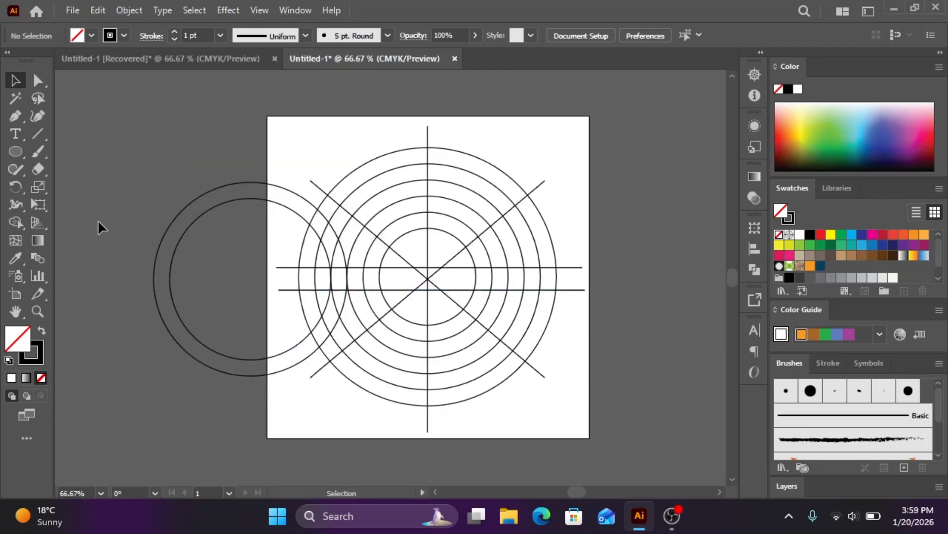
click(37, 133)
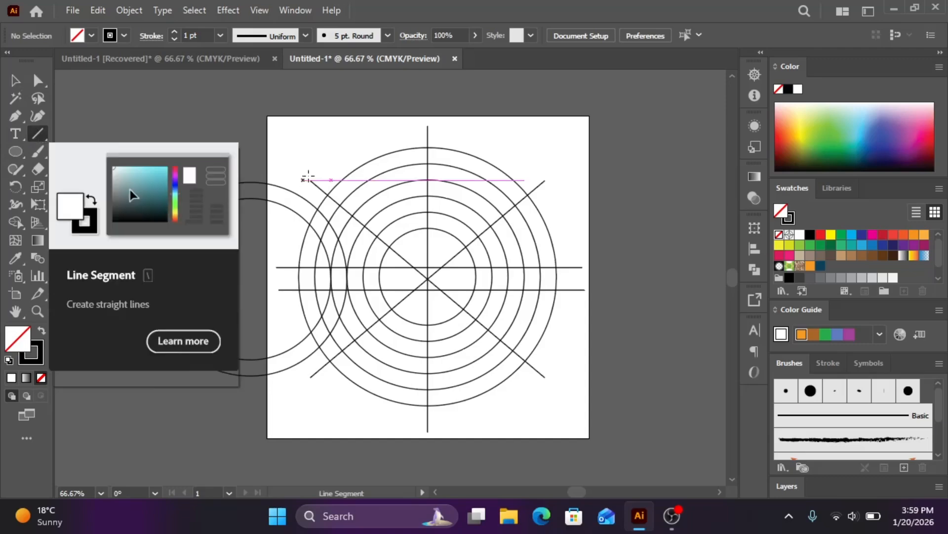
drag(331, 164, 282, 242)
click(15, 80)
- Draw a small circle fitting between the 350 and 400 px circles, at the lower left of the vertical line
scroll(486, 362, down, 1)
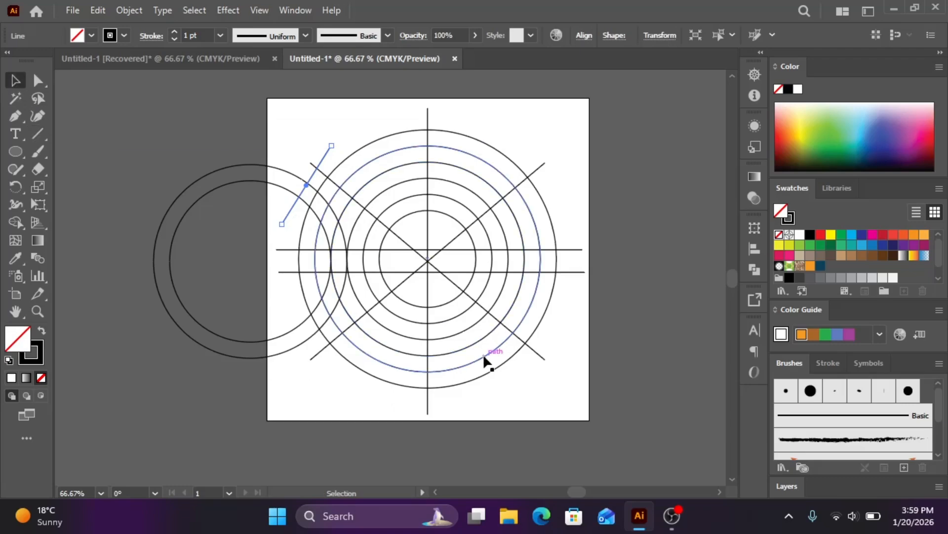
click(14, 151)
scroll(468, 331, down, 2)
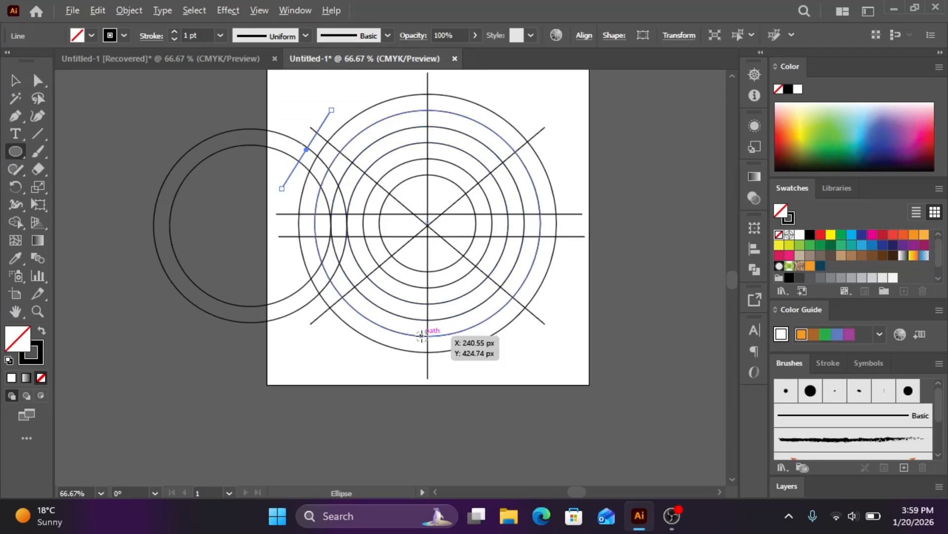
scroll(422, 335, up, 2)
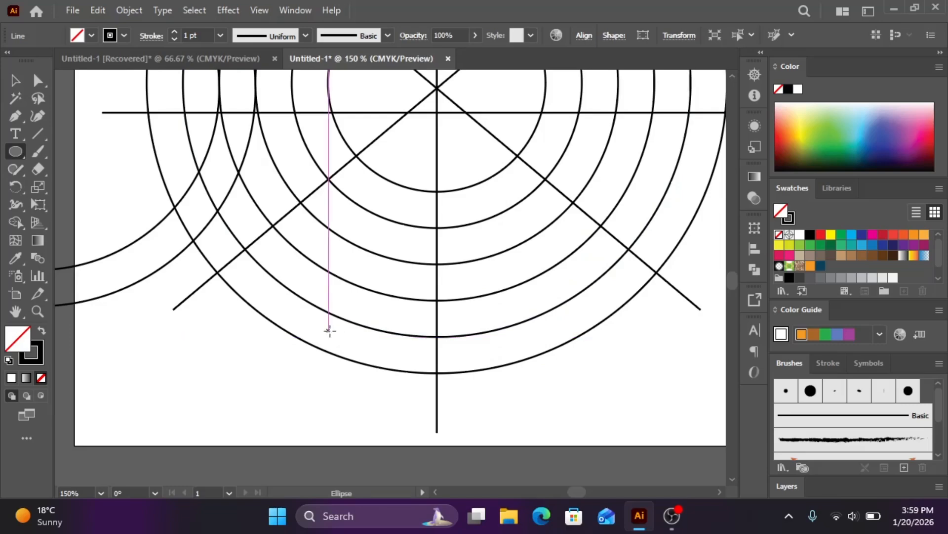
drag(330, 331, 342, 349)
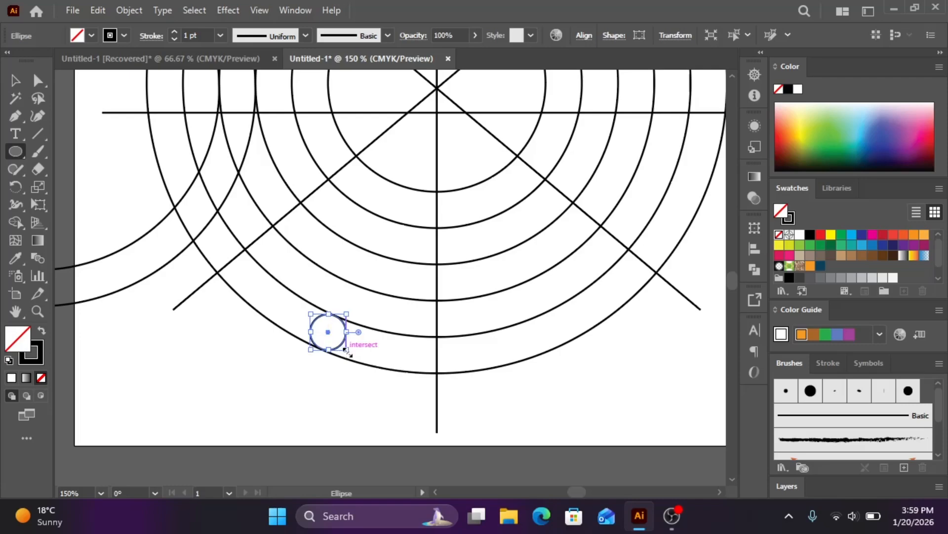
- Duplicate the small circle to the mirrored place at the lower right between the same two rings, and deselect it
key(v)
scroll(470, 430, right, 4)
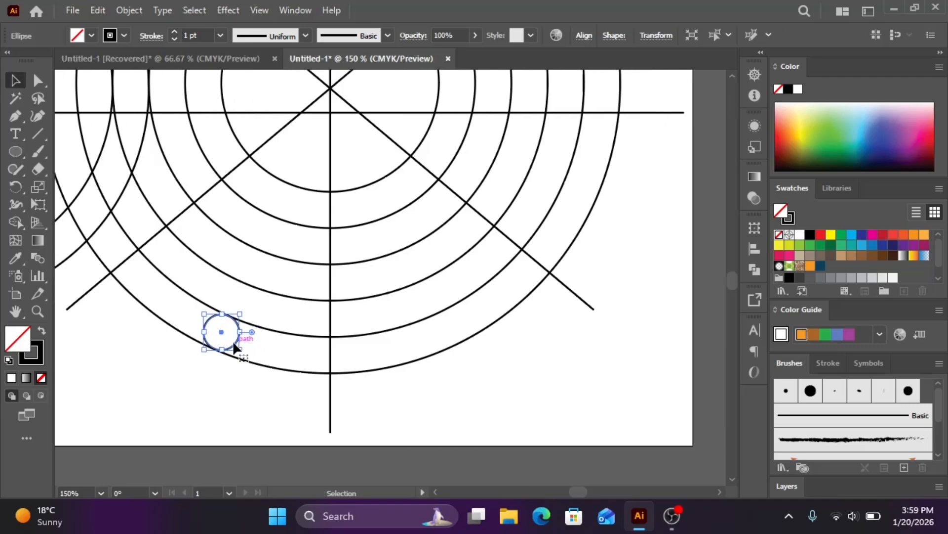
drag(235, 347, 457, 351)
click(476, 364)
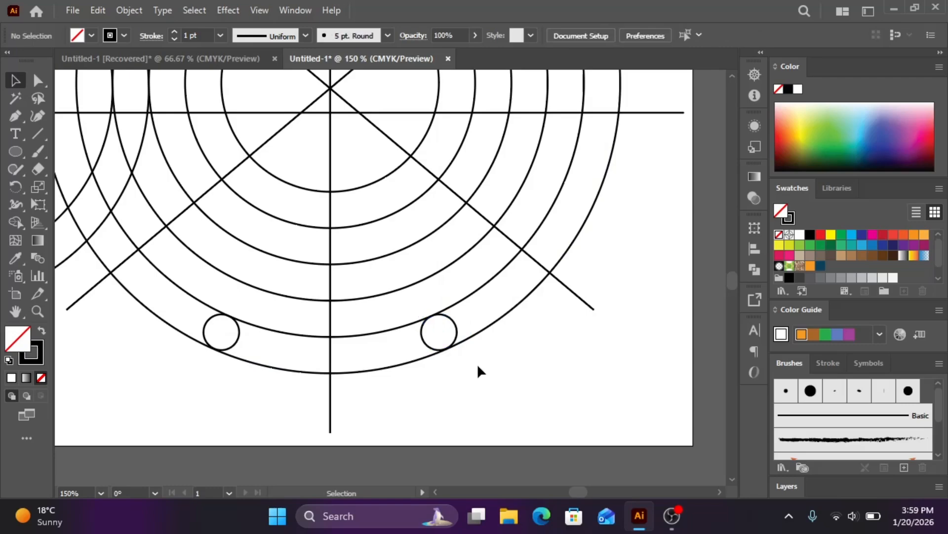
- Select all grid lines and circles and merge the areas between the horizontal lines into a central bar with Shape Builder, ending at the 200 px circle's right edge
scroll(505, 351, down, 1)
scroll(505, 351, down, 1)
scroll(508, 353, left, 2)
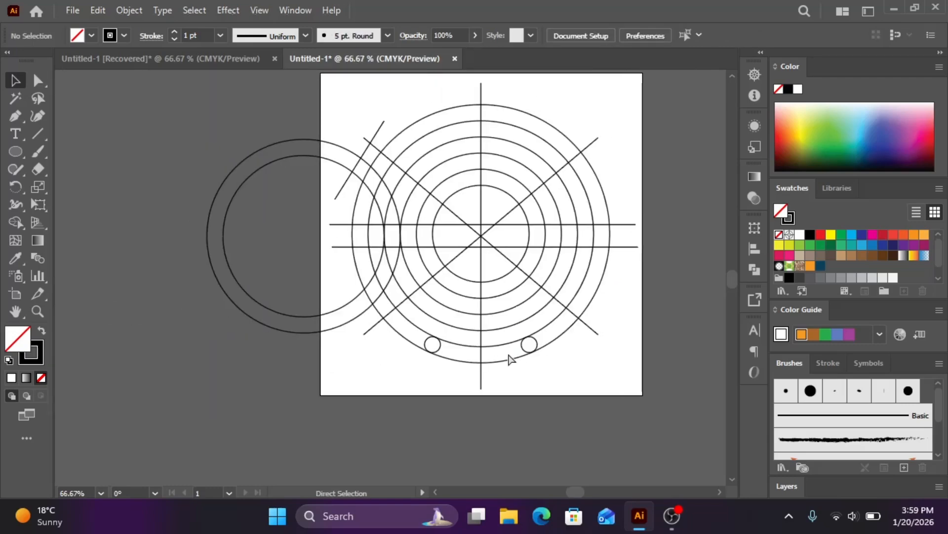
scroll(599, 349, up, 2)
scroll(524, 286, right, 2)
scroll(521, 286, down, 2)
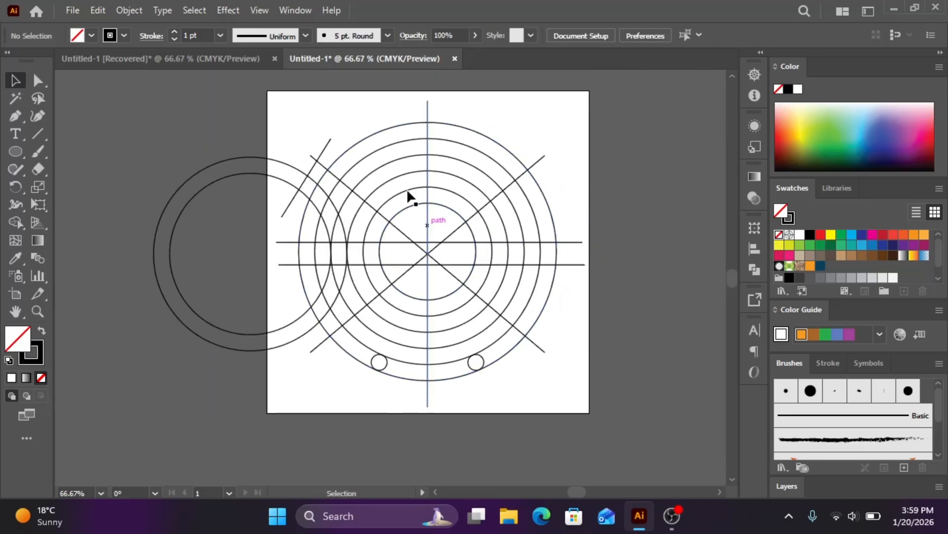
drag(344, 186, 556, 407)
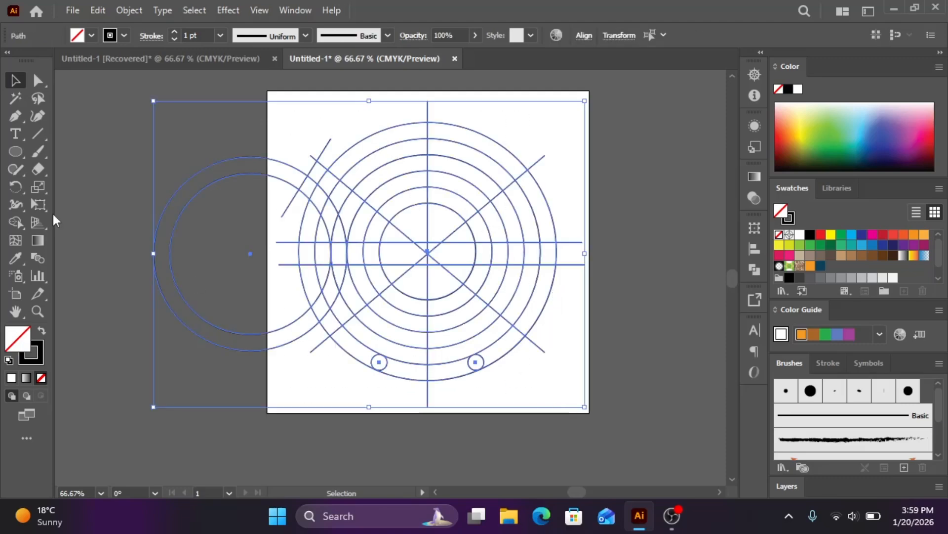
click(15, 223)
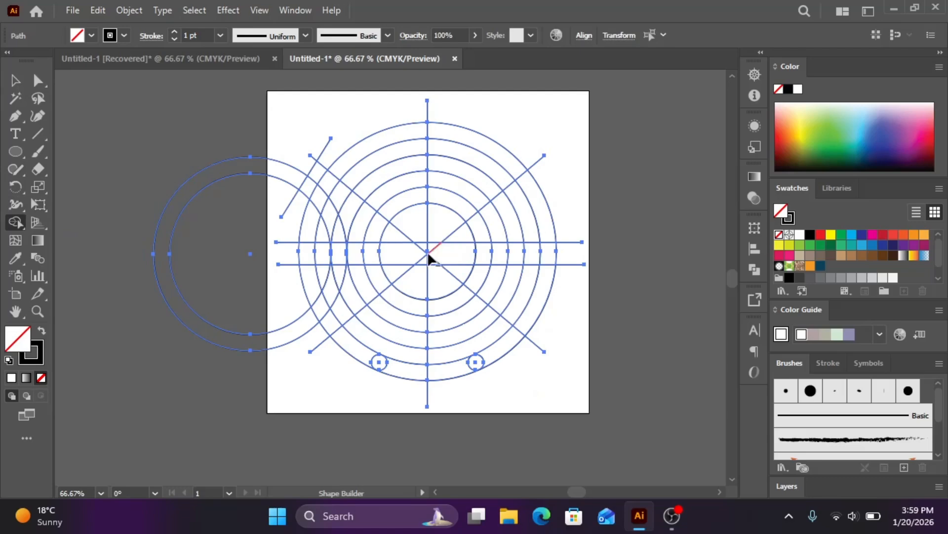
scroll(429, 257, up, 2)
mouse_move(351, 250)
mouse_down()
mouse_move(545, 256)
mouse_move(417, 248)
mouse_up()
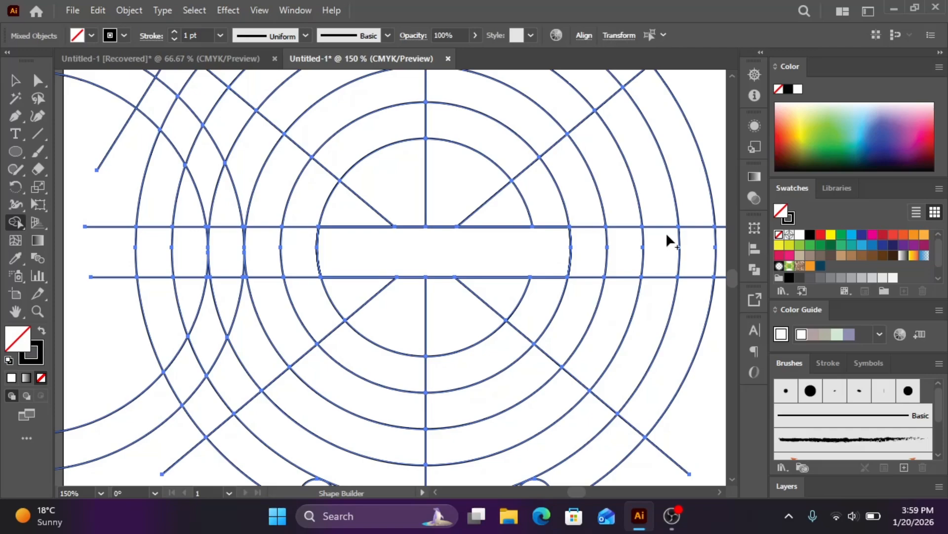
- Set the fill to black and join the central bar with the 150–200 px ring segments into a lowercase e, leaving the lower-right gap open
click(811, 236)
click(431, 253)
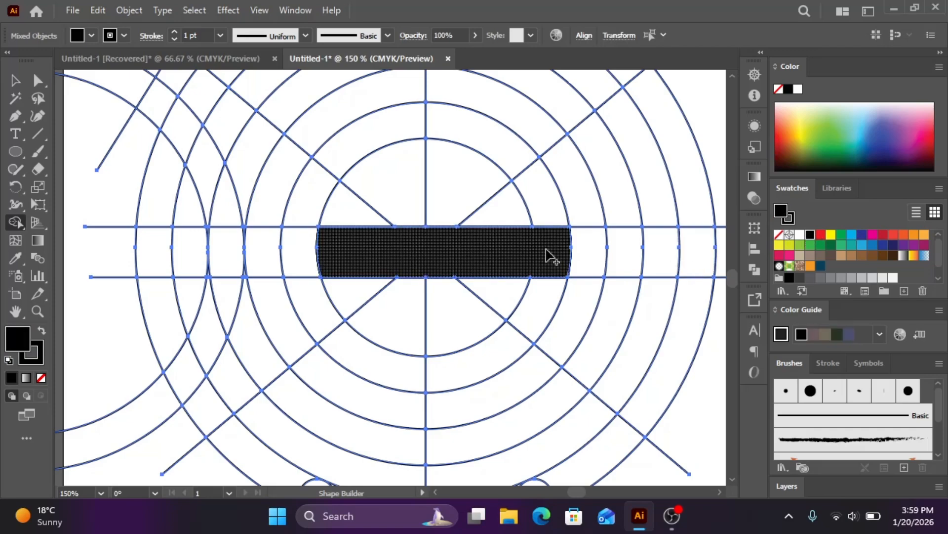
drag(550, 256, 507, 155)
mouse_move(460, 134)
mouse_down()
mouse_move(386, 134)
mouse_move(353, 149)
mouse_move(307, 210)
mouse_up()
drag(294, 246, 337, 334)
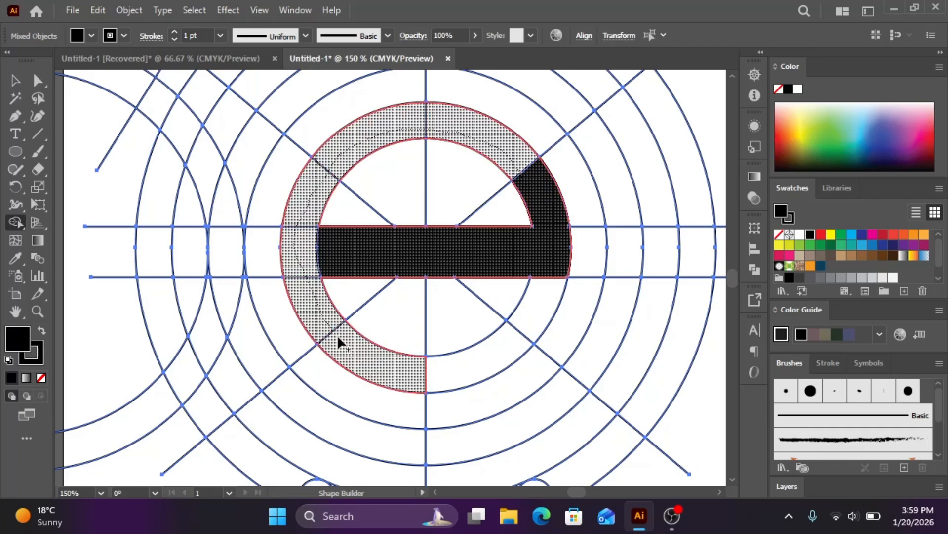
drag(396, 362, 447, 367)
- Merge the ring segments between the 250 and 300 px circles into a black C around the e, open on the right between the diagonals
scroll(539, 300, down, 1)
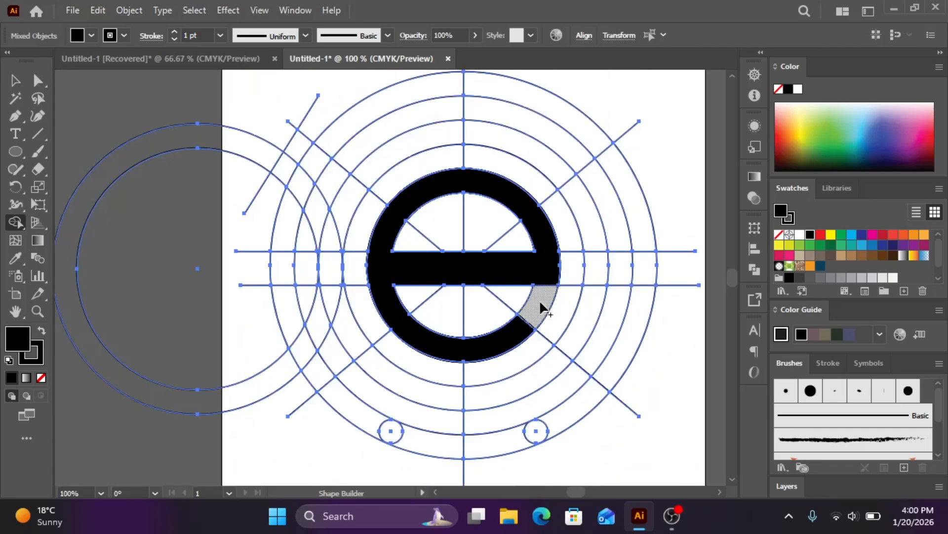
scroll(539, 299, up, 1)
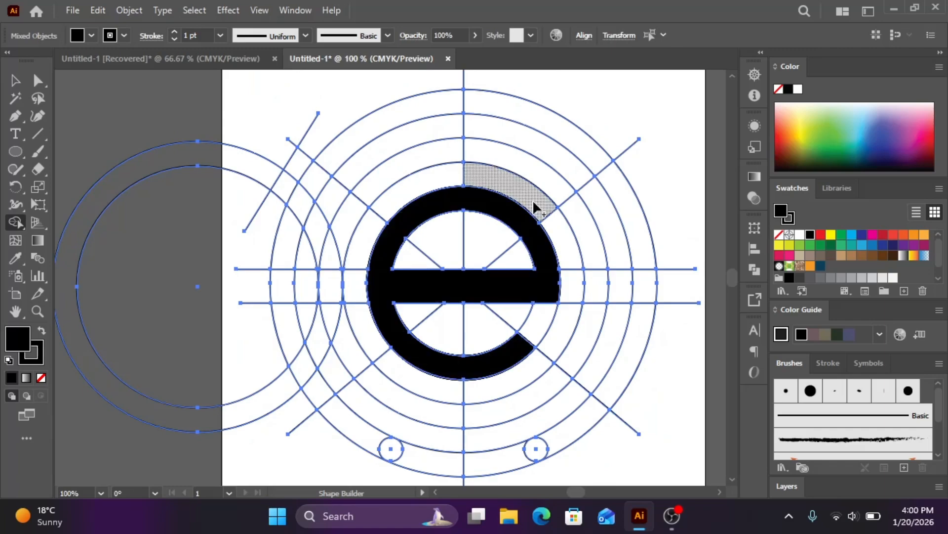
drag(411, 162, 395, 173)
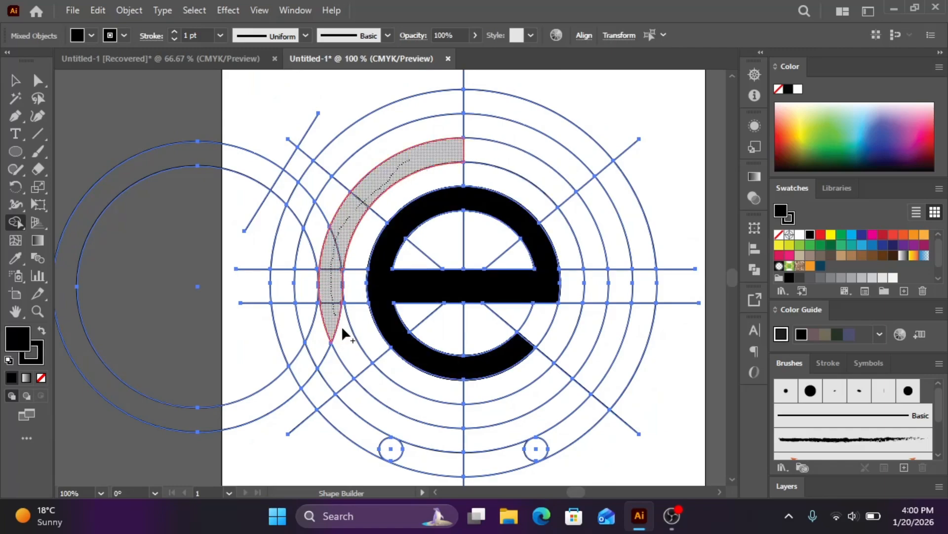
drag(363, 369, 374, 388)
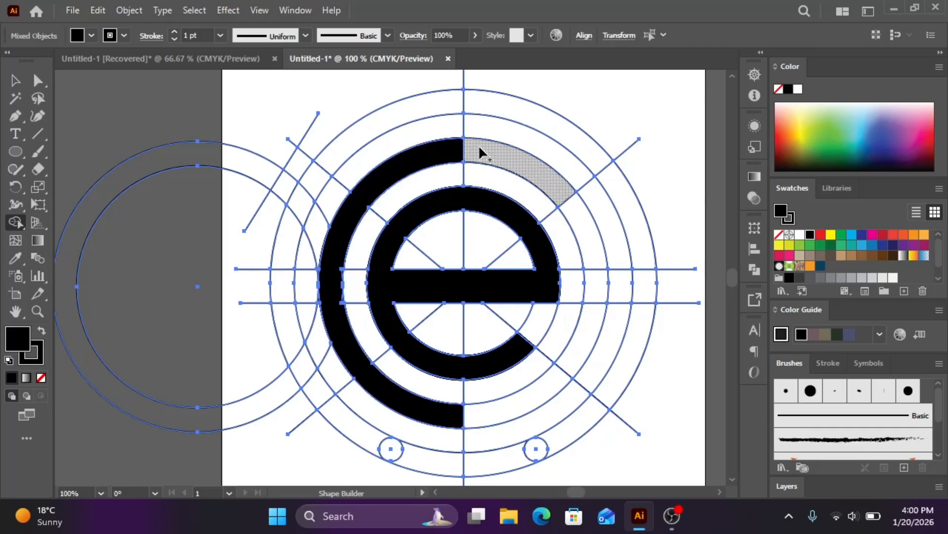
drag(479, 148, 450, 157)
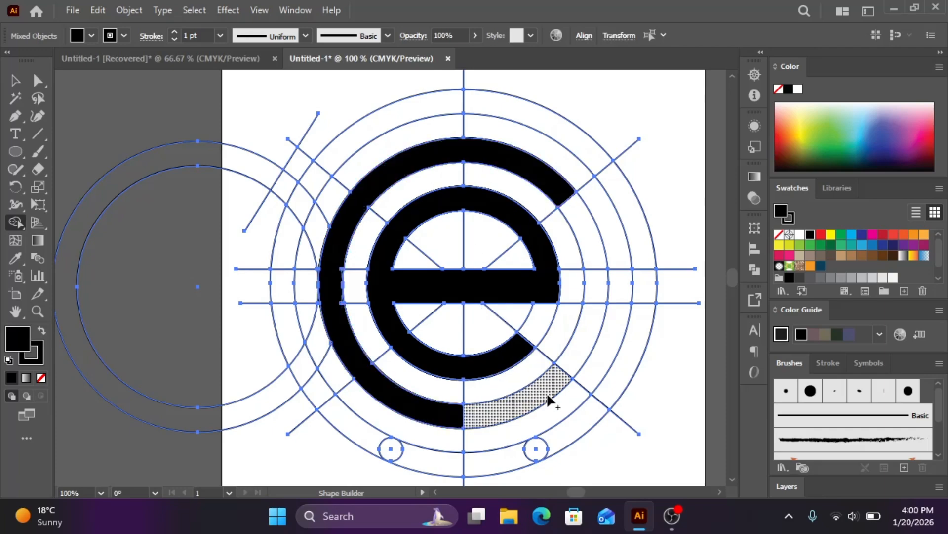
mouse_move(545, 395)
mouse_down()
mouse_move(518, 412)
mouse_move(449, 419)
mouse_move(461, 419)
mouse_up()
- Merge the offset circles' ring segments, from the short slanted line down to the C, into the C's left side, including the slivers at the junction
scroll(461, 418, down, 2)
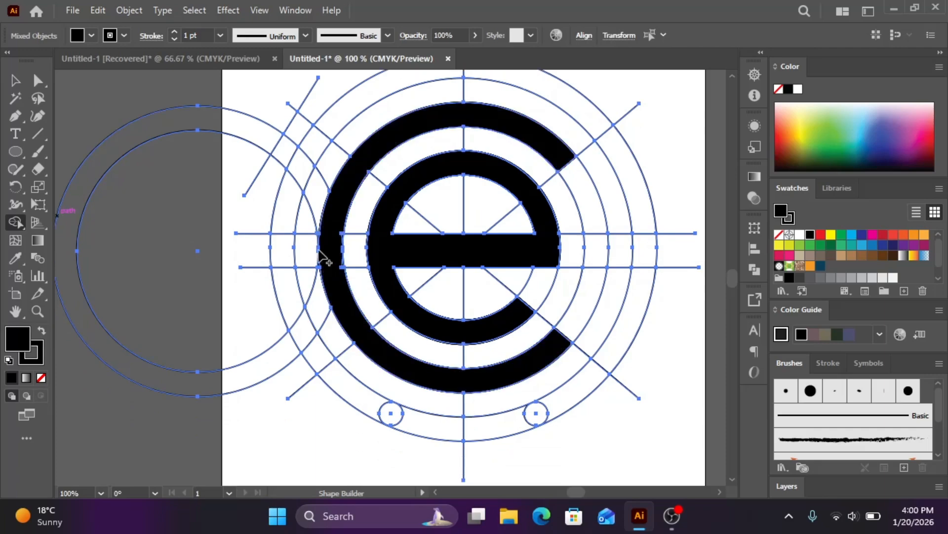
drag(283, 145, 305, 166)
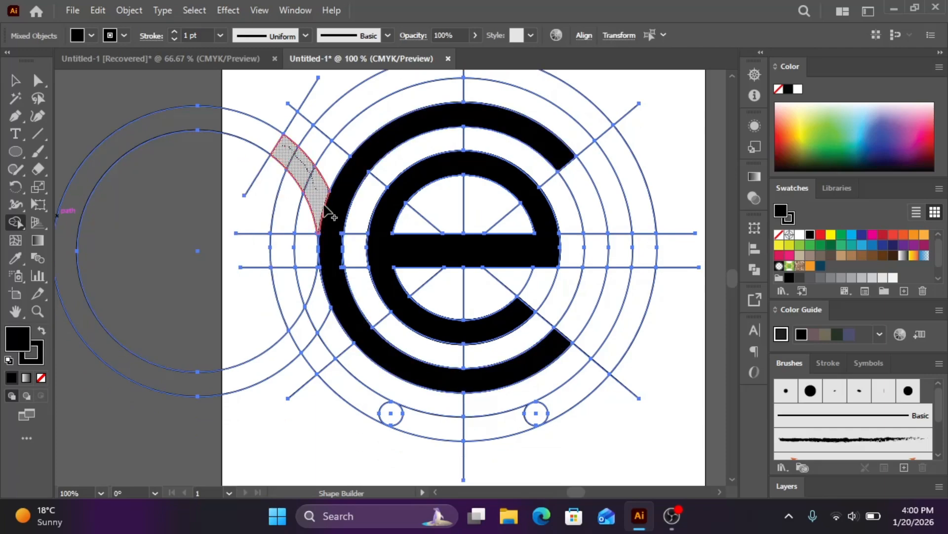
drag(327, 212, 328, 235)
scroll(329, 235, up, 3)
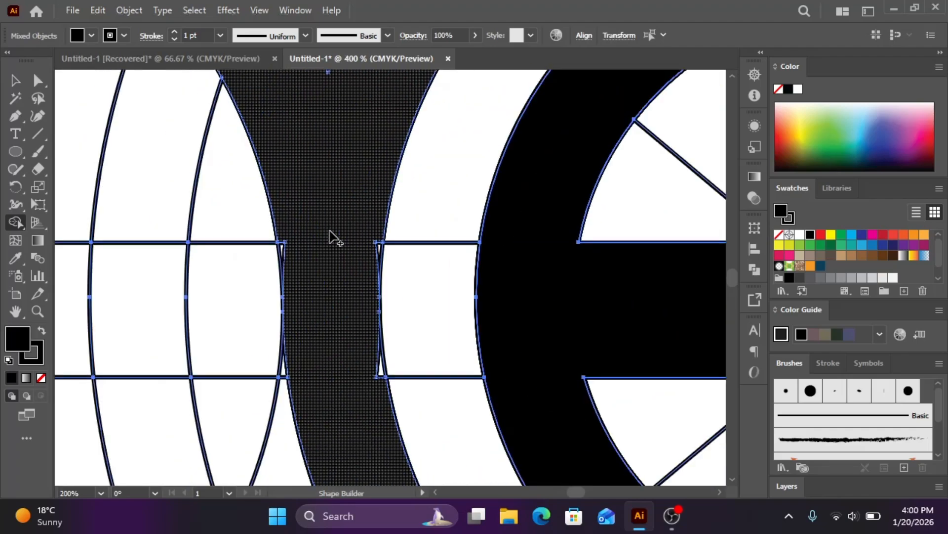
mouse_move(286, 187)
mouse_down()
mouse_move(323, 208)
mouse_move(380, 197)
mouse_up()
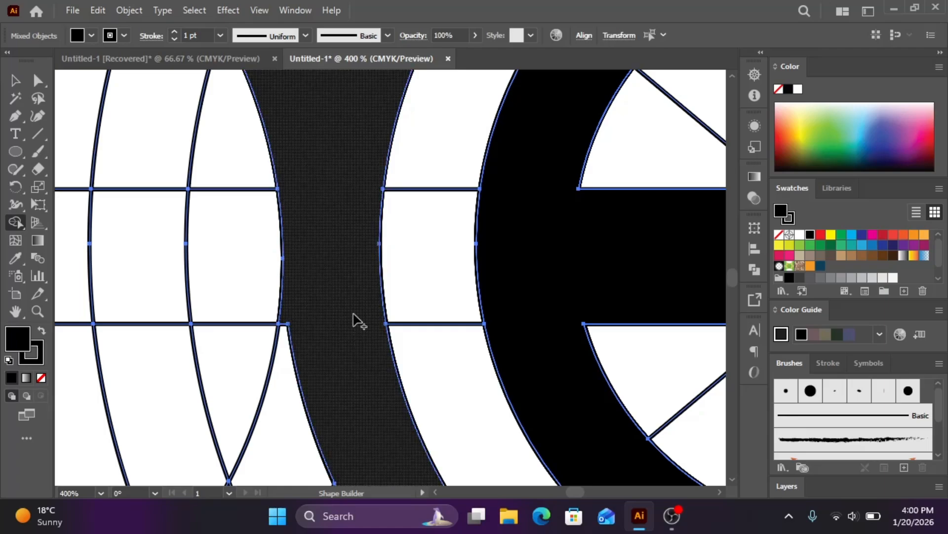
scroll(359, 321, down, 4)
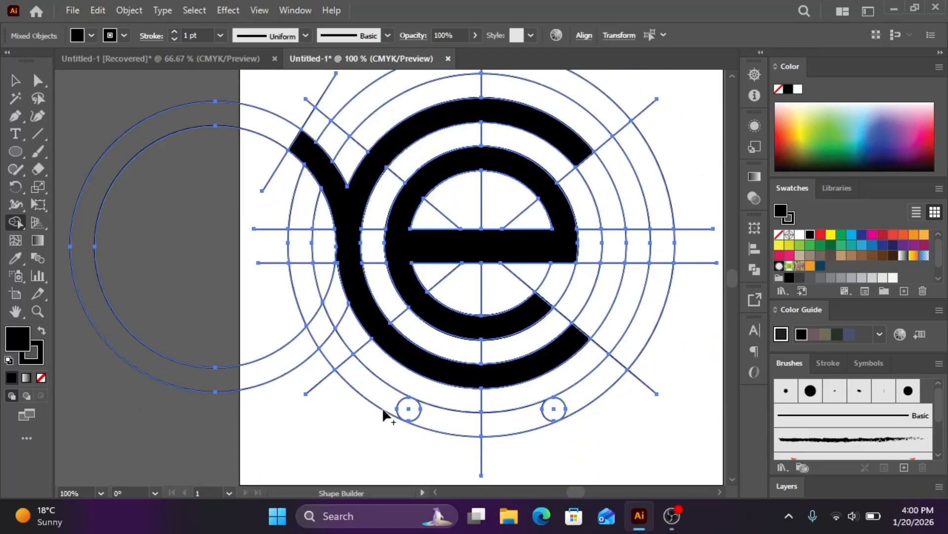
- Fill the two small circles below the C with black using Shape Builder and clear the selection
click(409, 411)
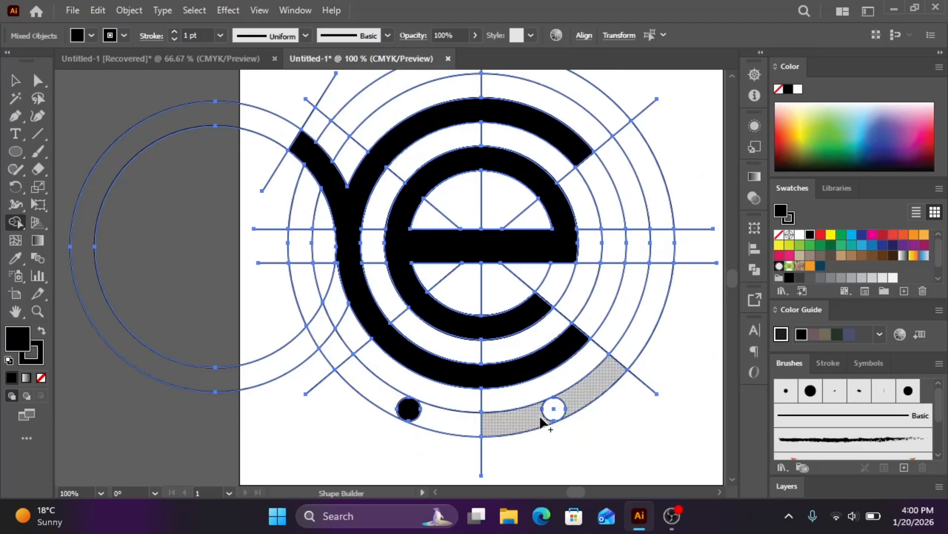
click(554, 410)
key(v)
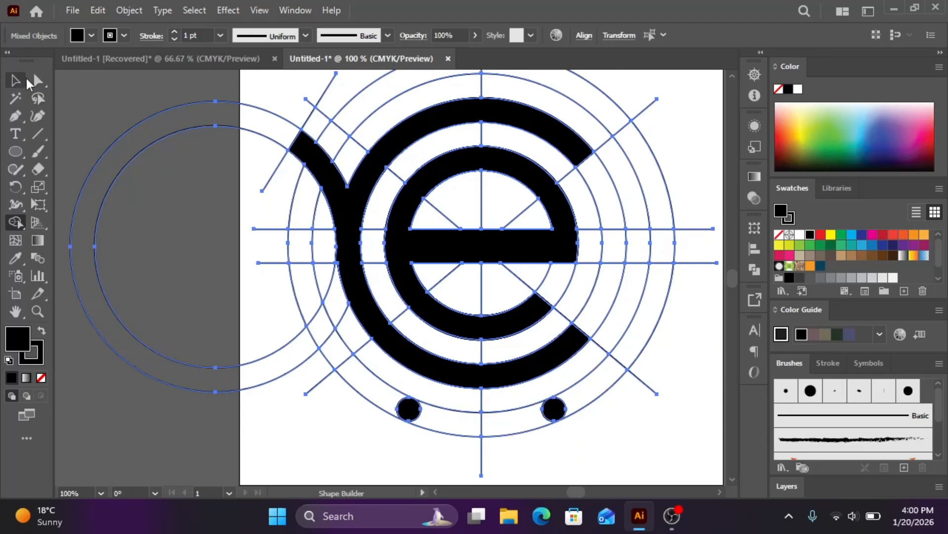
key(ctrl+a)
scroll(513, 297, down, 2)
scroll(519, 298, up, 2)
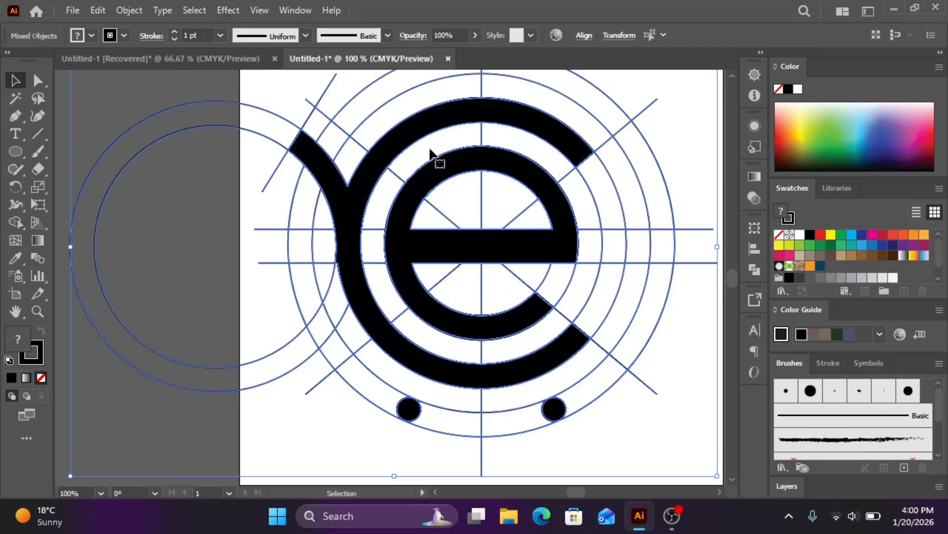
click(645, 458)
- Select the two black dots, the C and the e, and cut them out of the construction grid
click(558, 418)
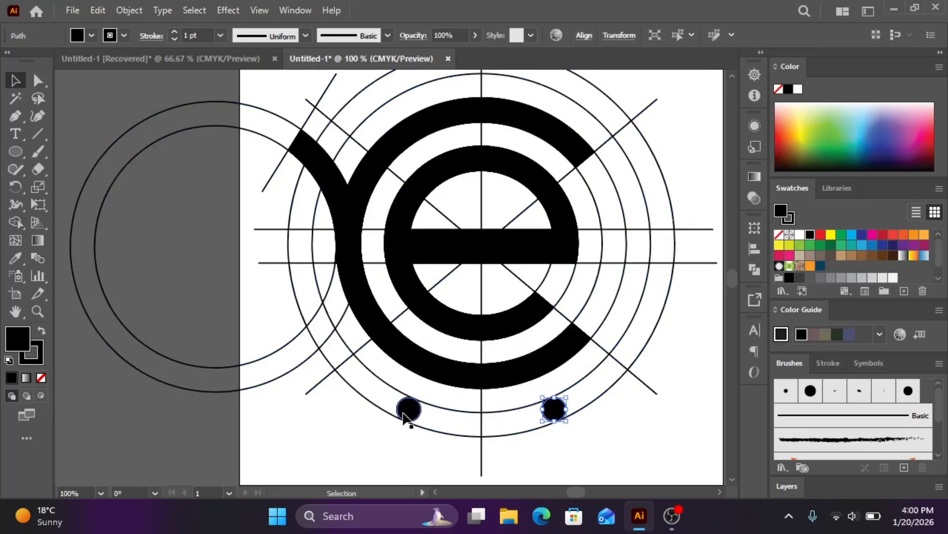
shift+click(406, 414)
shift+click(444, 331)
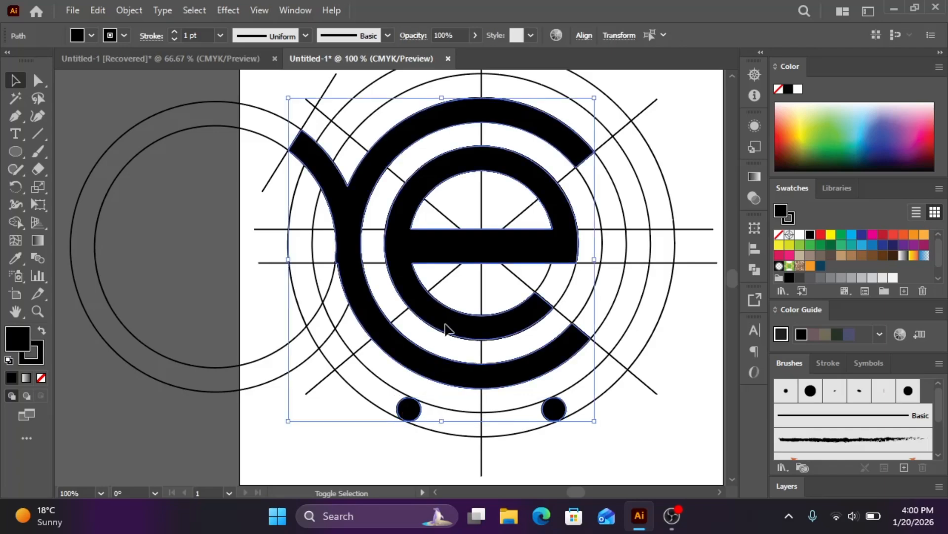
key(ctrl+x)
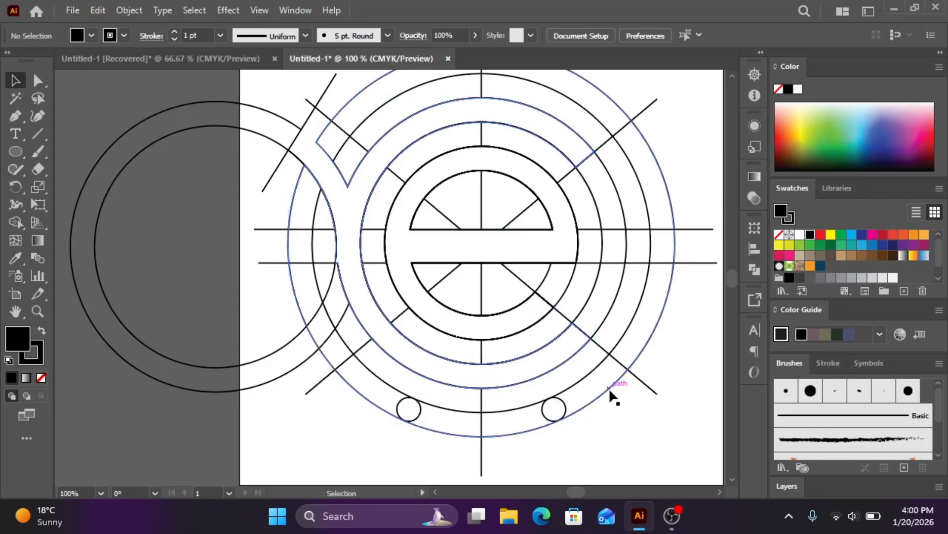
- Delete all the remaining construction lines and circles from the canvas
scroll(610, 390, down, 1)
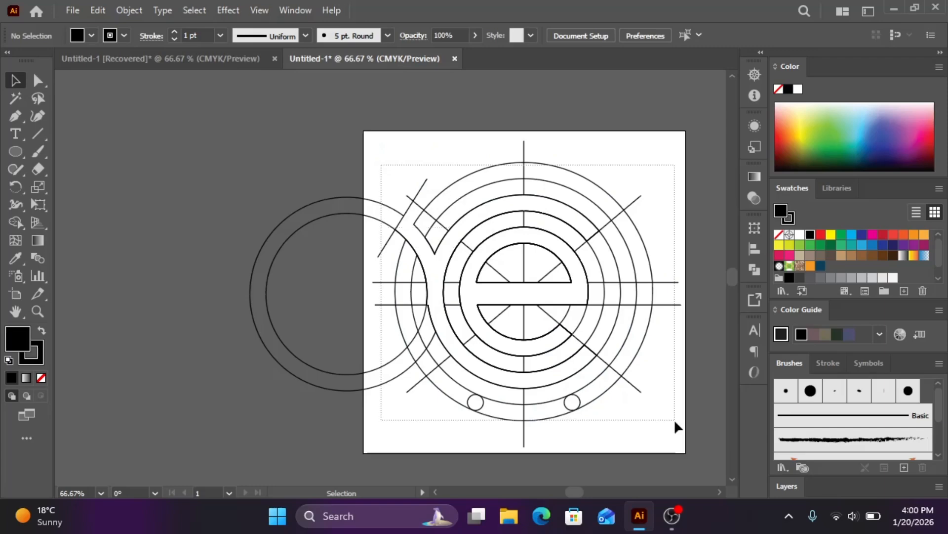
key(ctrl+a)
key(Delete)
scroll(487, 336, down, 2)
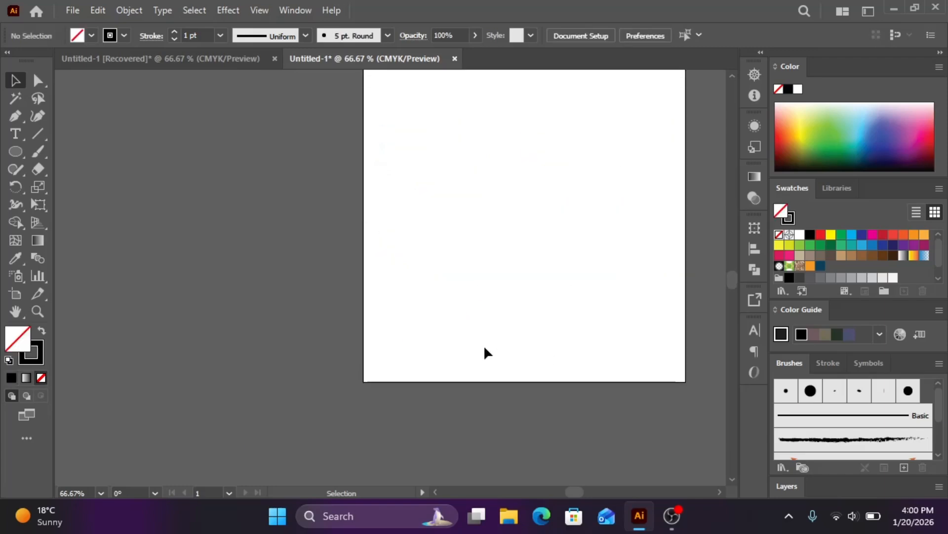
scroll(485, 348, up, 2)
scroll(484, 348, down, 1)
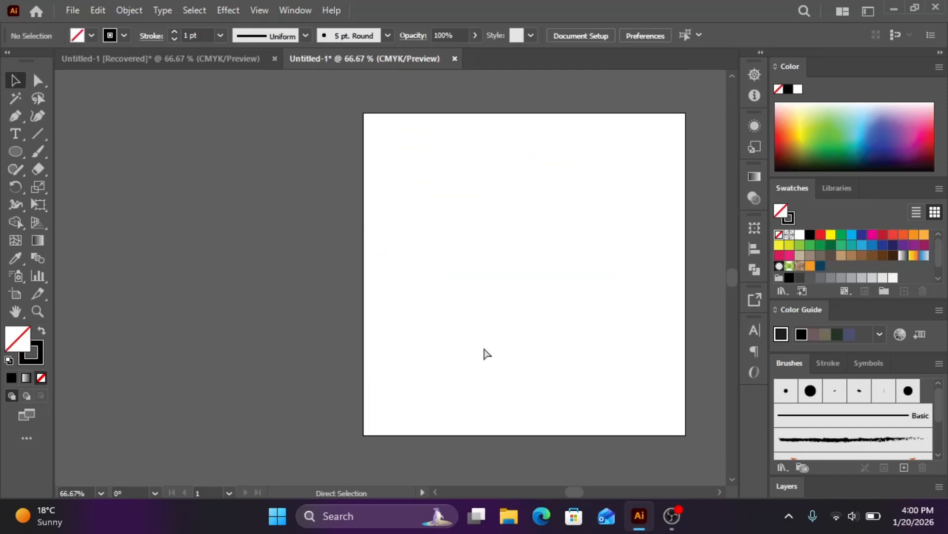
- Paste the cut logo shapes back and move them together onto the middle of the artboard
key(ctrl+z)
scroll(484, 353, right, 3)
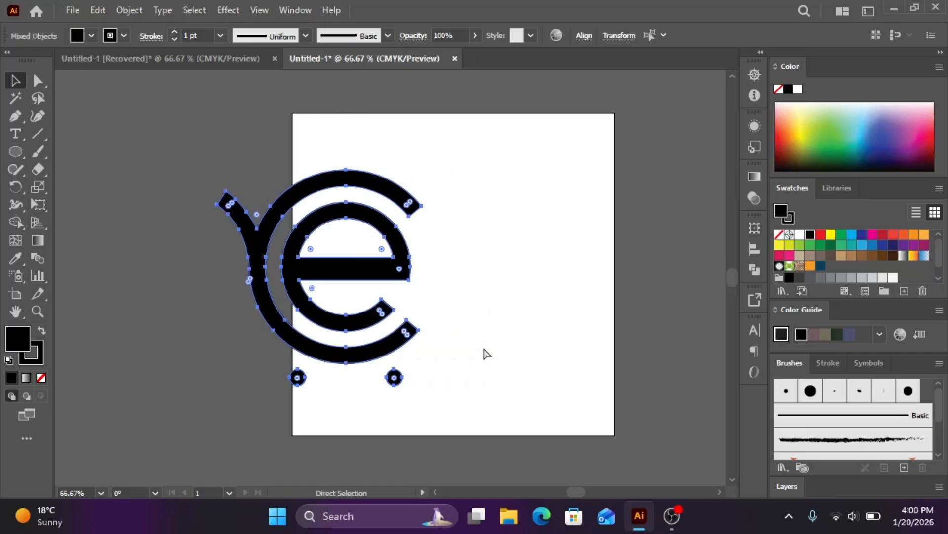
scroll(474, 346, right, 2)
drag(325, 186, 438, 161)
- Smooth the notch on the outer edge where the branching arm meets the C by moving its anchor points inward with Direct Selection
scroll(411, 303, up, 1)
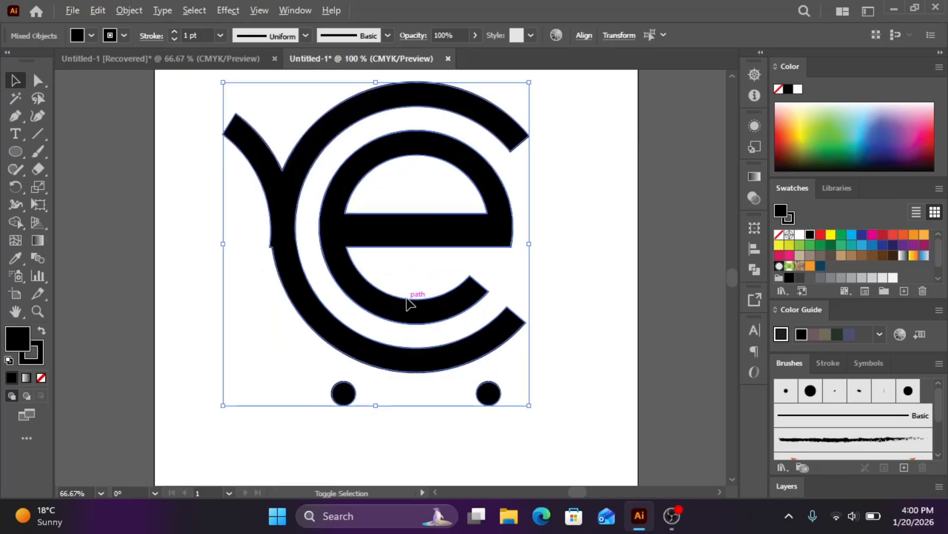
scroll(274, 290, up, 2)
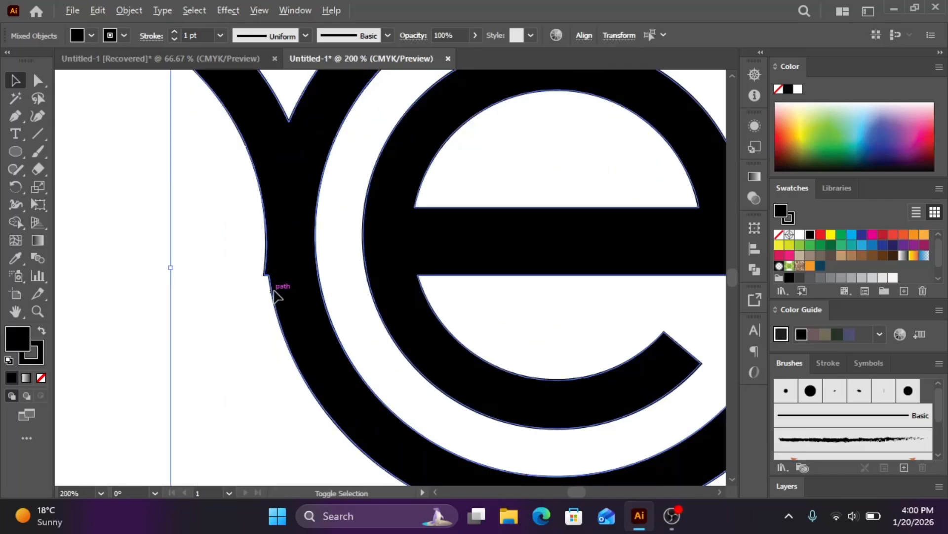
scroll(274, 292, up, 1)
click(38, 80)
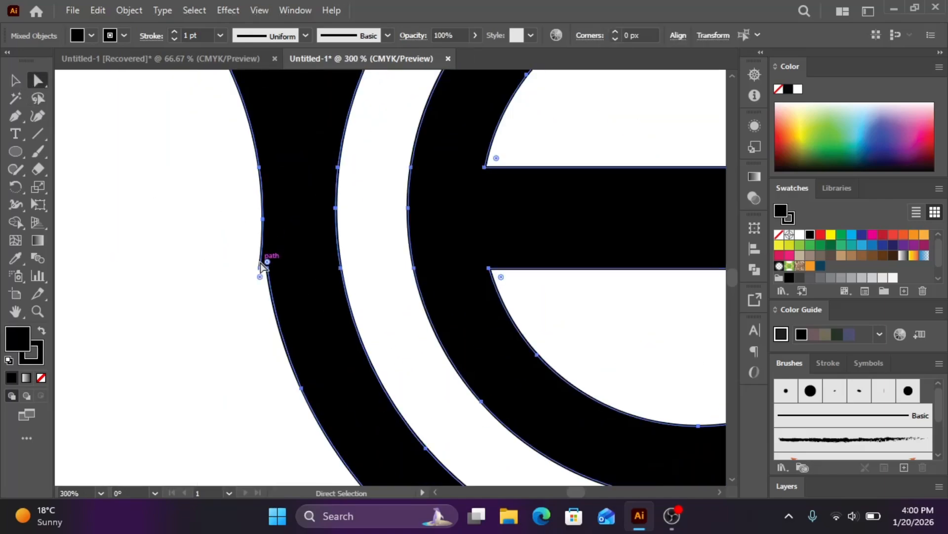
click(261, 267)
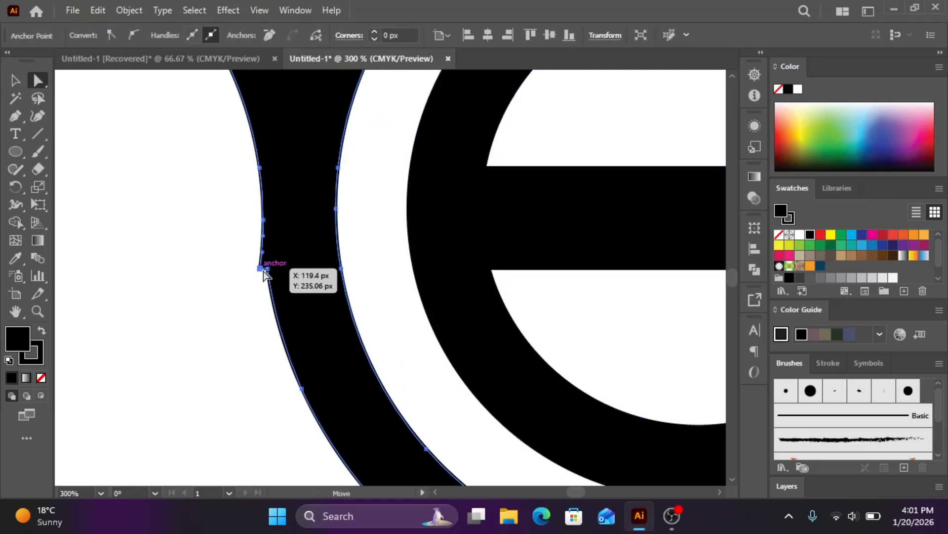
drag(263, 268, 270, 267)
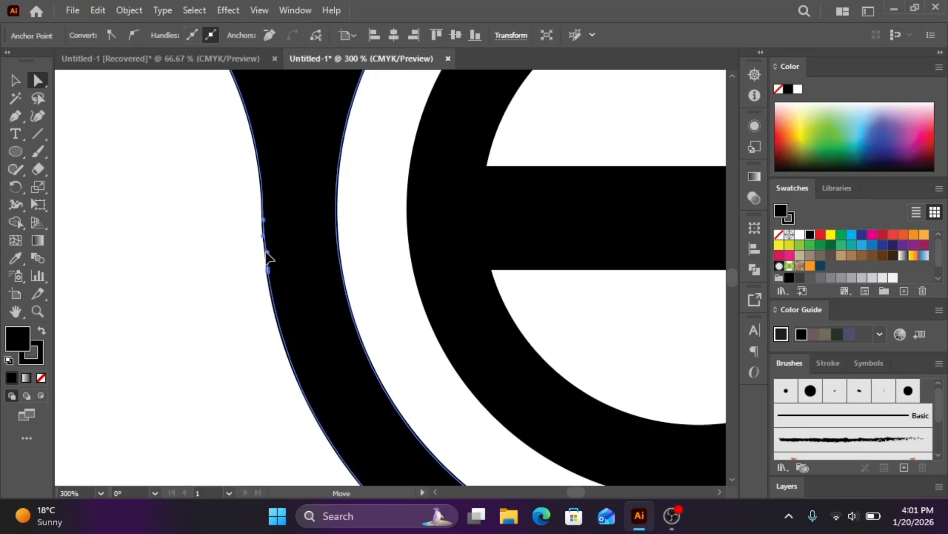
drag(269, 258, 262, 250)
click(17, 80)
click(219, 330)
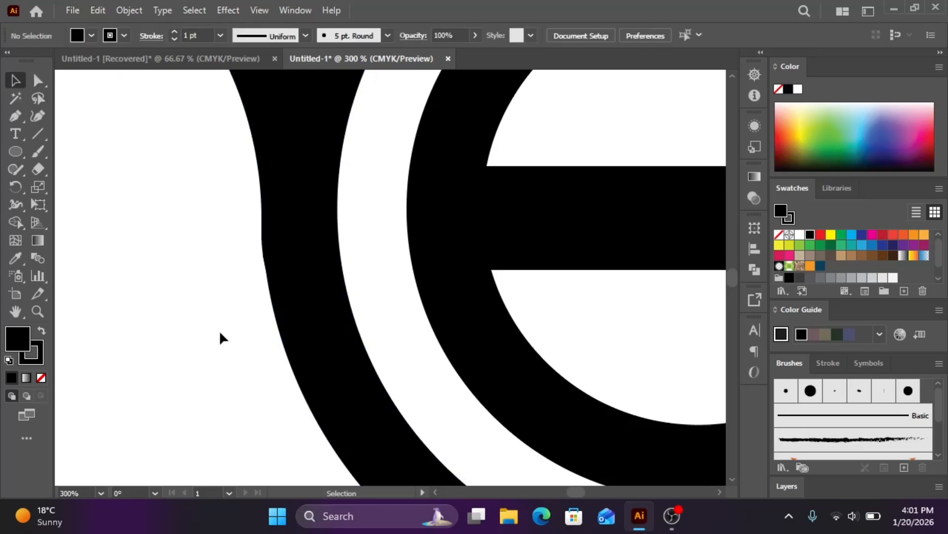
- Scale the whole logo down to roughly half its size and move it to the upper middle of the artboard
scroll(220, 332, down, 3)
scroll(224, 334, down, 4)
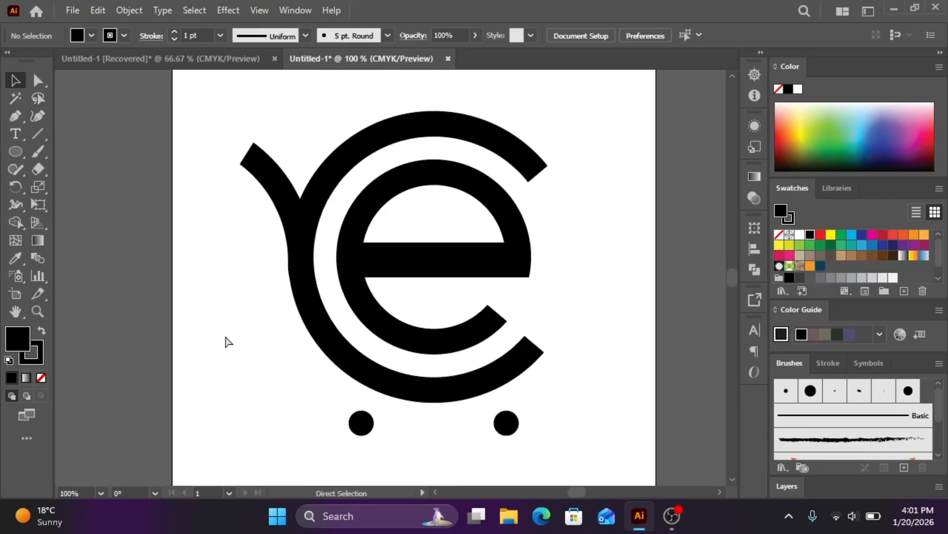
scroll(224, 334, down, 1)
scroll(226, 336, left, 3)
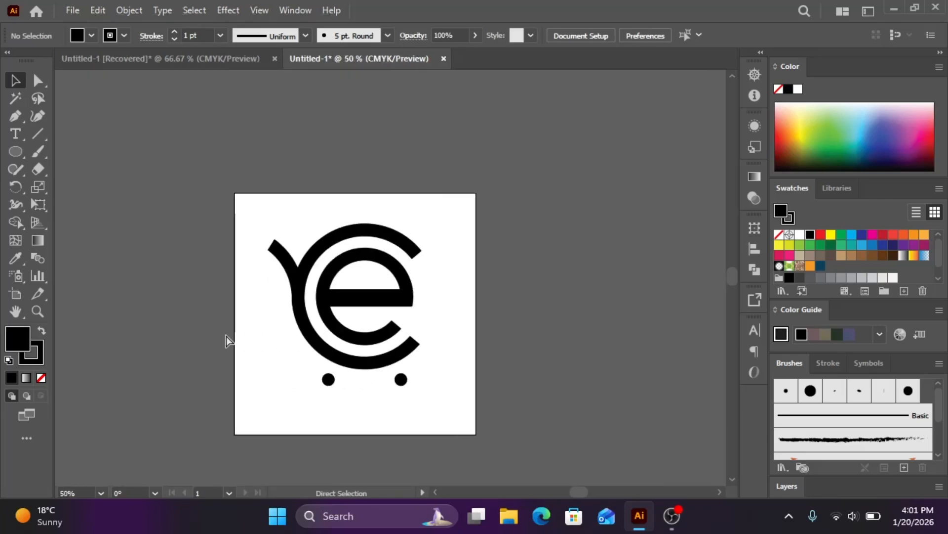
drag(478, 406, 404, 311)
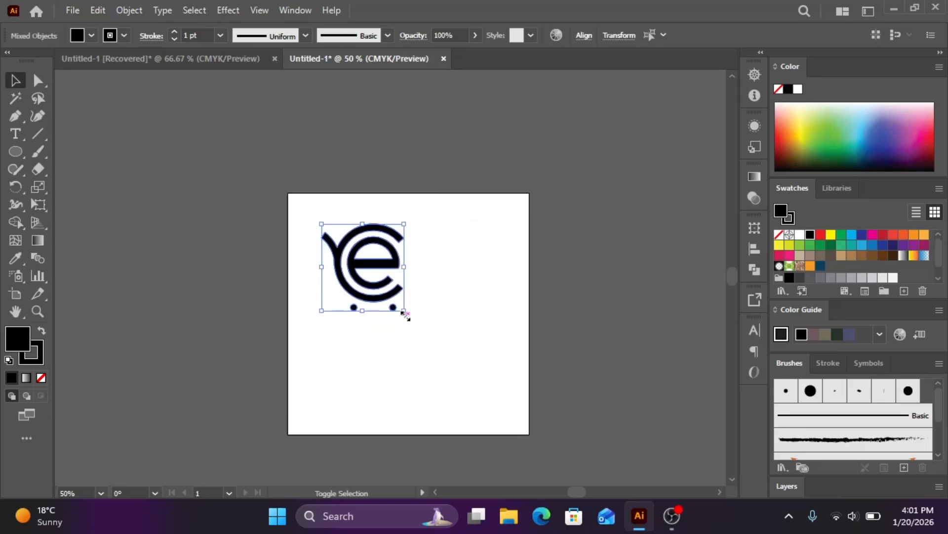
drag(390, 271, 431, 274)
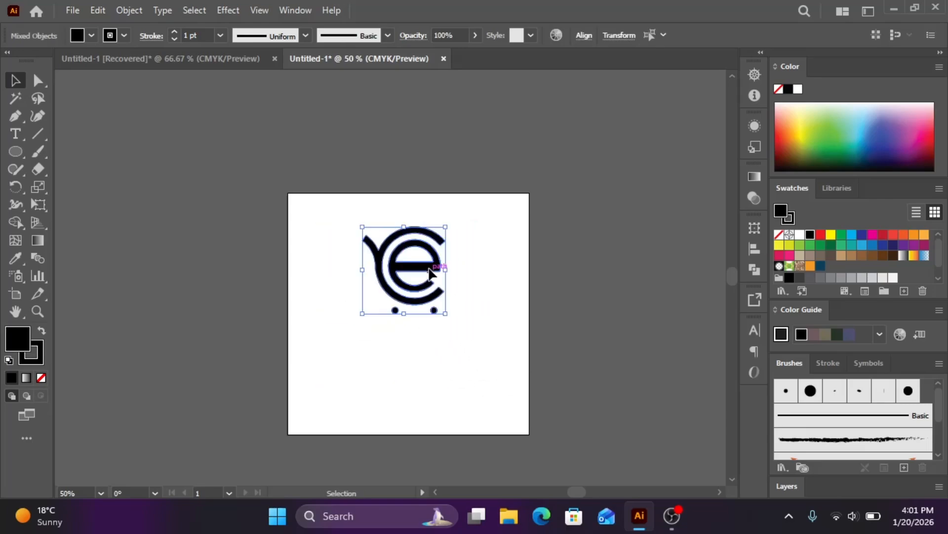
- Shrink the logo slightly more, nudge it into place in the artboard's upper half and deselect it
scroll(430, 273, up, 1)
scroll(429, 274, down, 1)
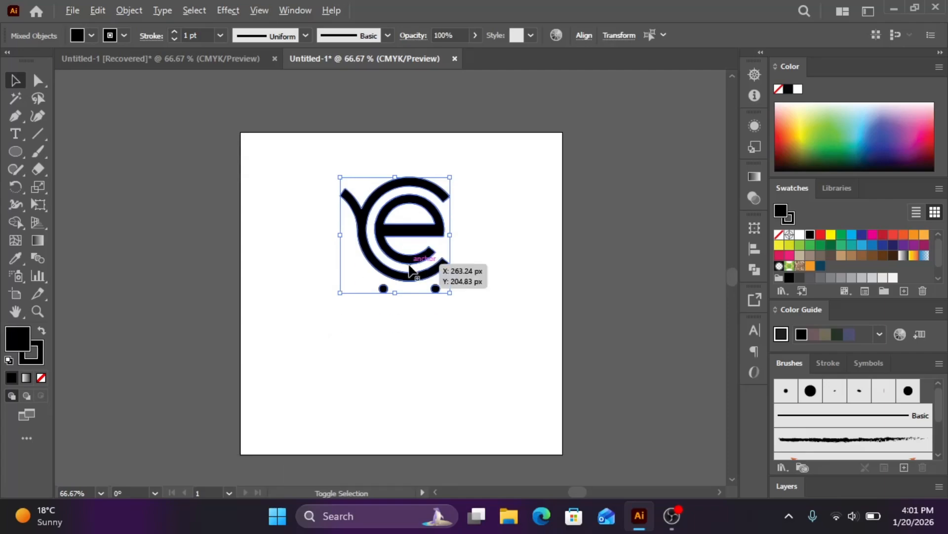
scroll(409, 267, up, 1)
drag(414, 215, 413, 222)
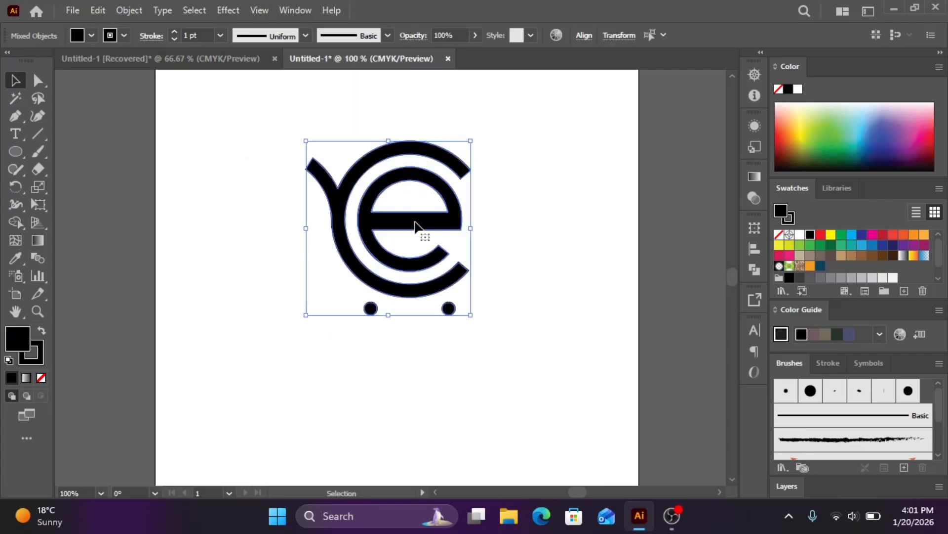
scroll(413, 222, down, 1)
drag(449, 282, 446, 277)
drag(433, 228, 429, 228)
click(503, 265)
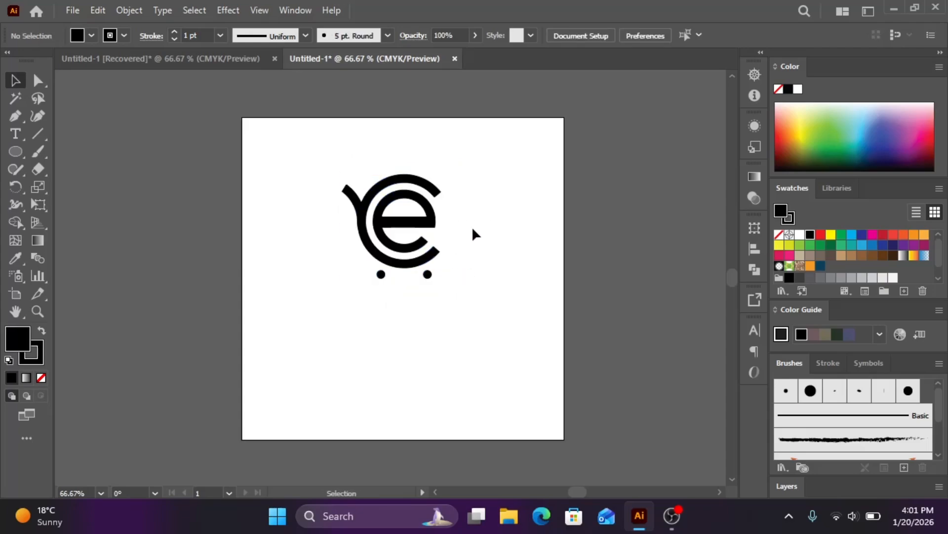
- Fill the e with the orange swatch, and the C with its arm and both dots with the dark blue swatch
click(432, 213)
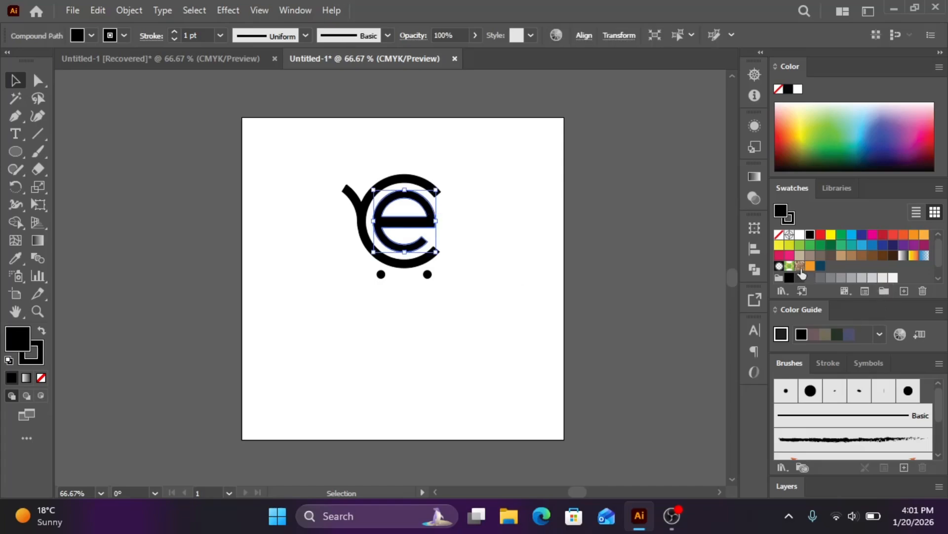
click(810, 266)
click(422, 186)
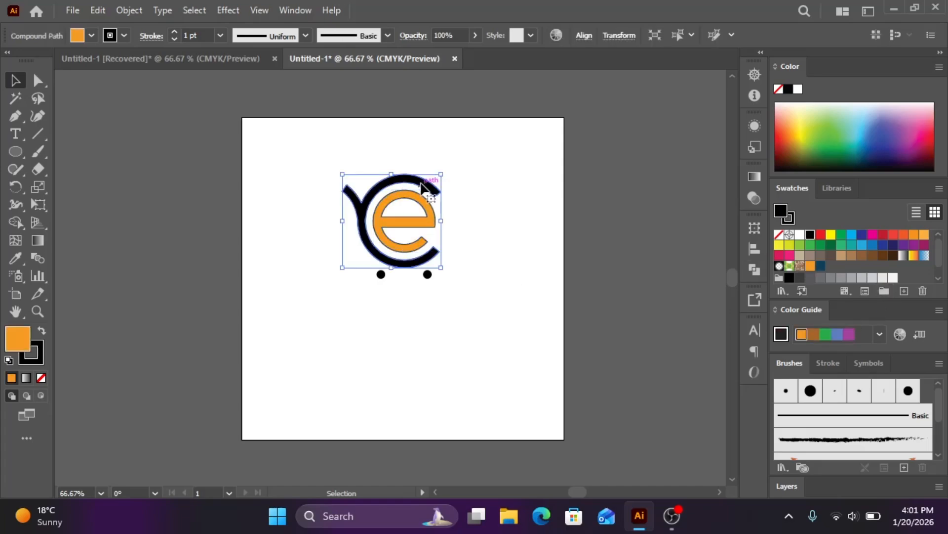
click(820, 265)
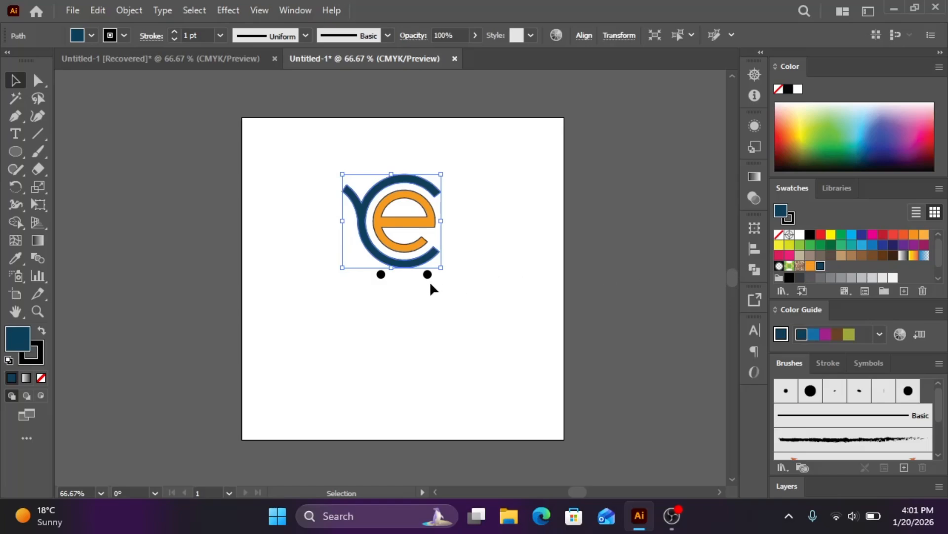
drag(431, 285, 385, 282)
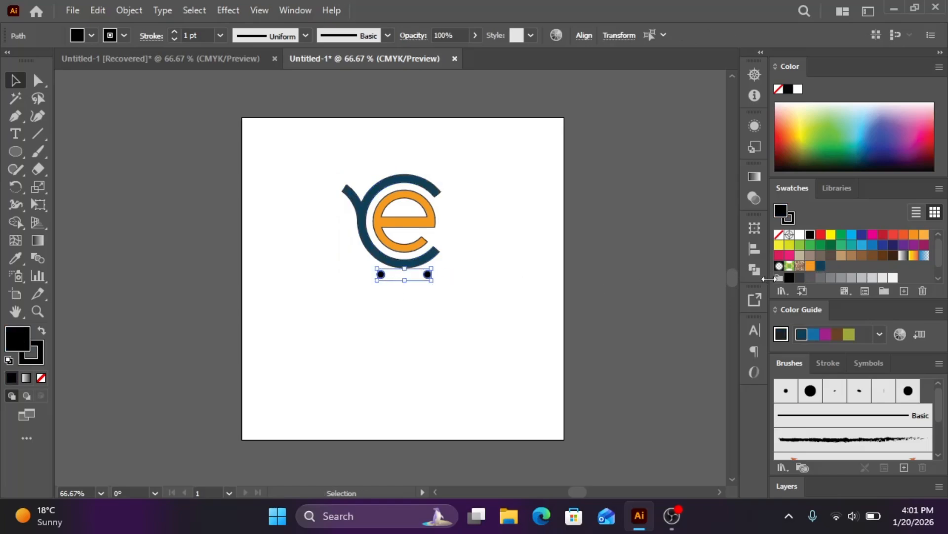
click(820, 266)
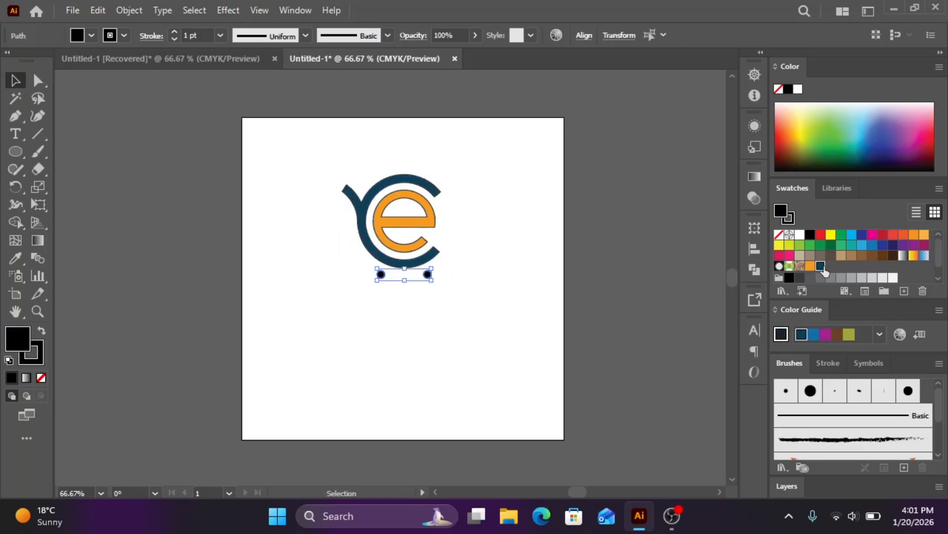
click(444, 313)
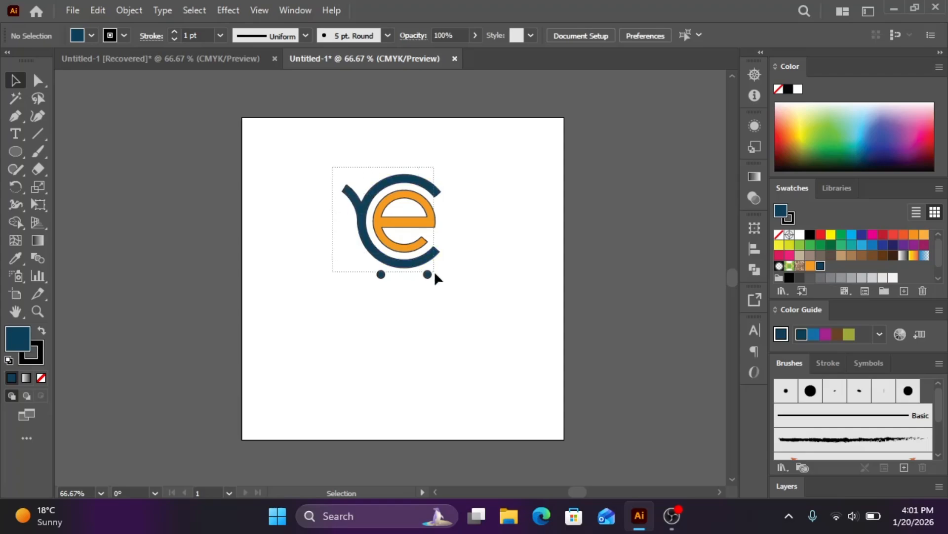
- Select all the logo shapes, set their stroke to None and deselect them
drag(434, 271, 435, 272)
click(31, 352)
click(41, 378)
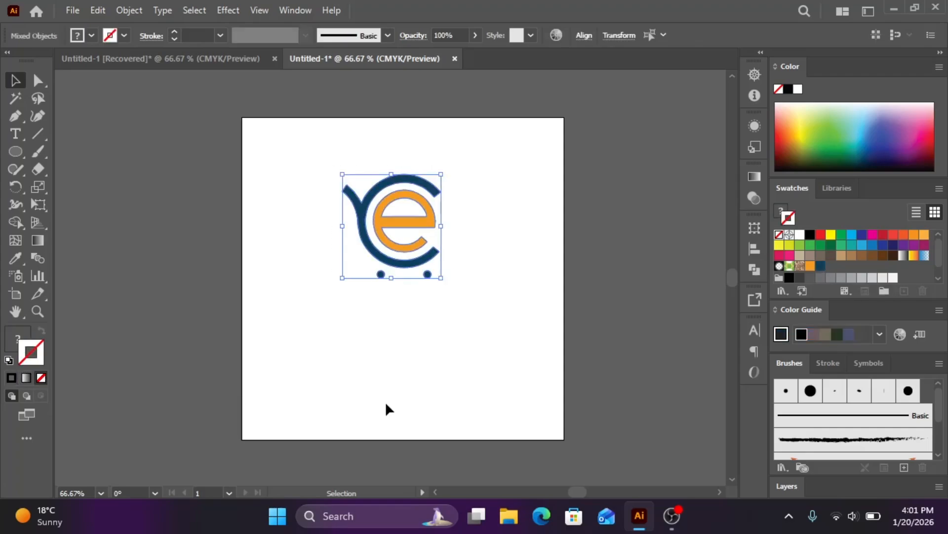
click(386, 404)
scroll(418, 344, down, 1)
scroll(418, 342, up, 2)
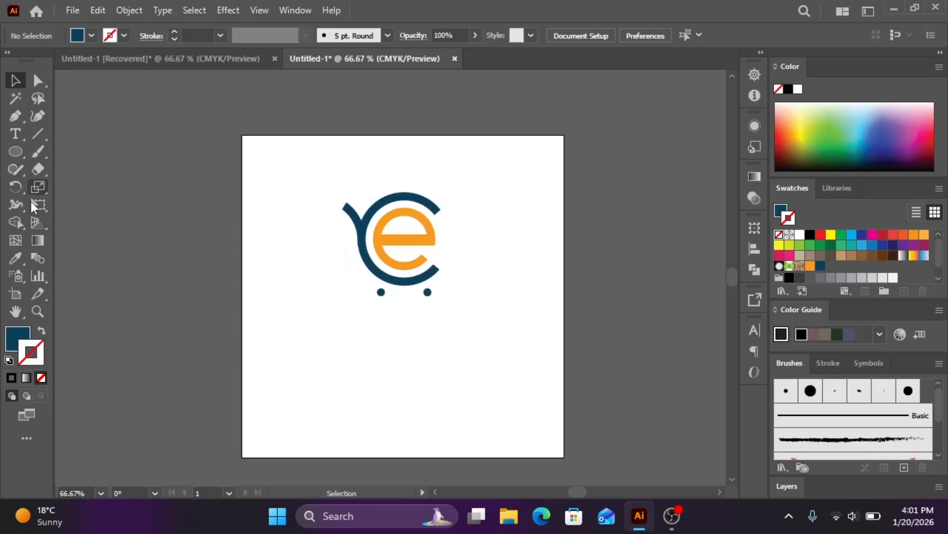
- Set the Type tool's font to Microsoft YaHei UI Bold
click(18, 132)
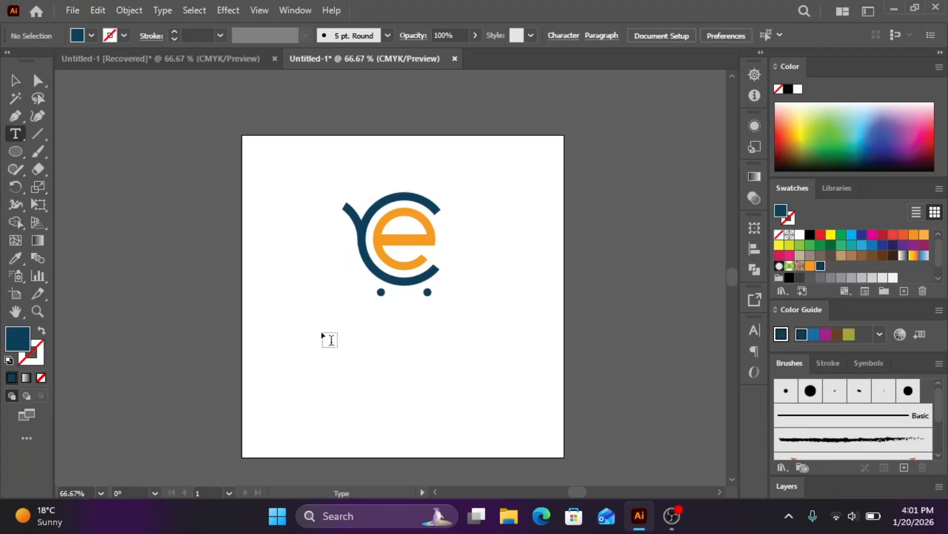
click(760, 326)
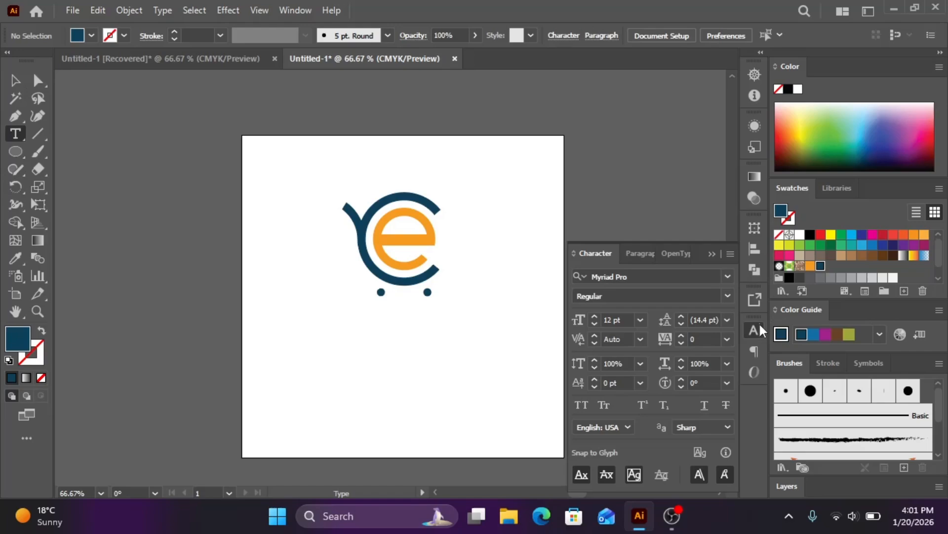
click(729, 278)
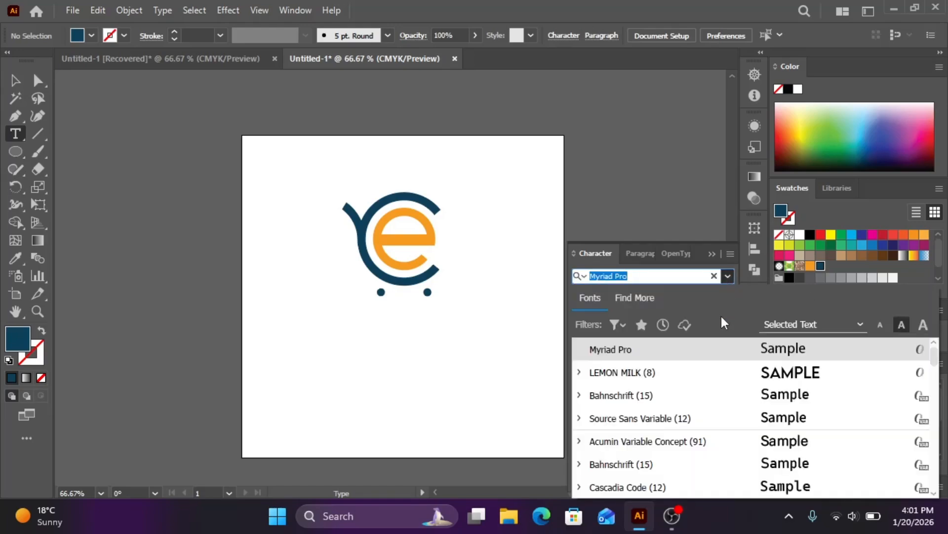
scroll(679, 471, down, 15)
scroll(652, 356, down, 1)
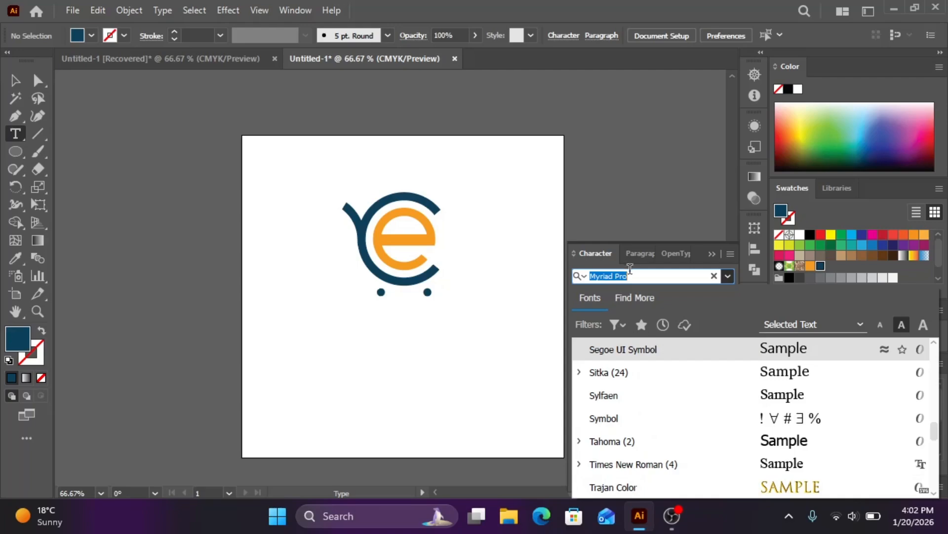
text(mi)
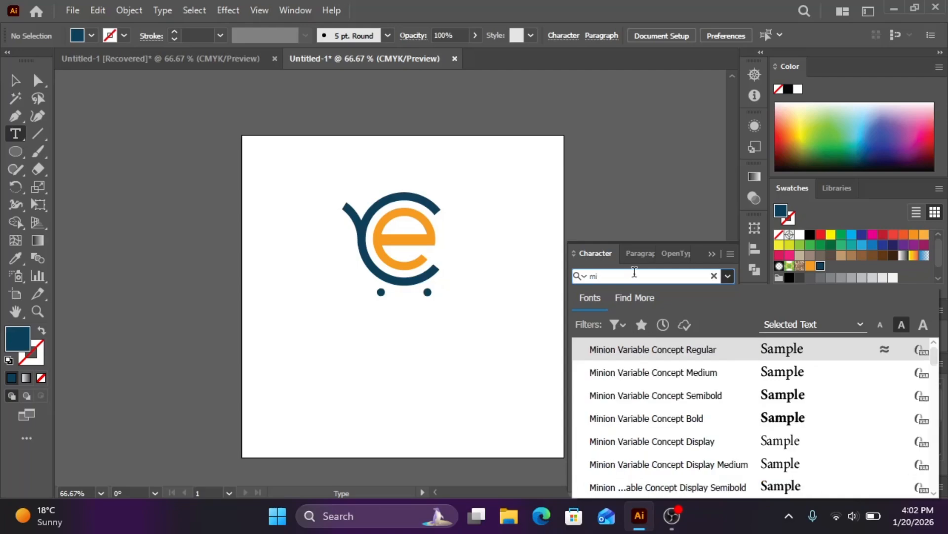
text(cr)
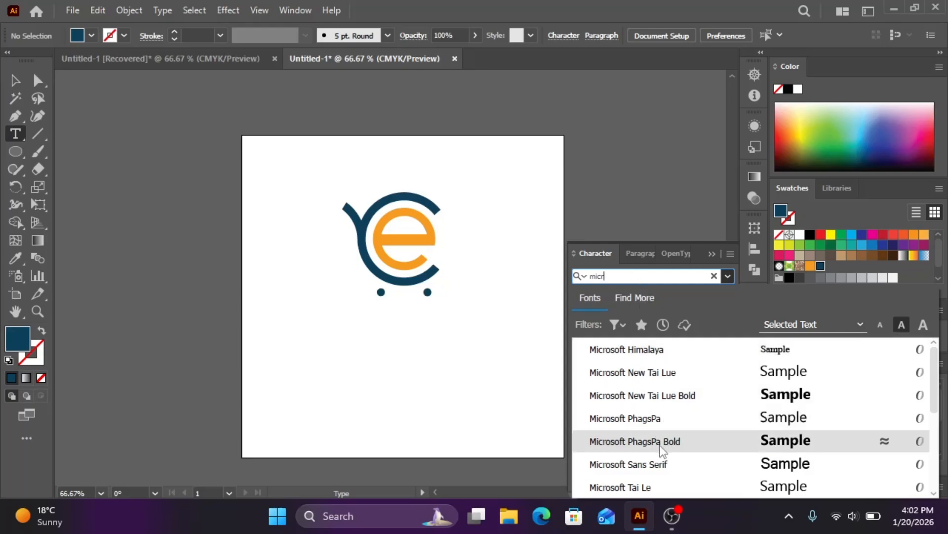
text(o)
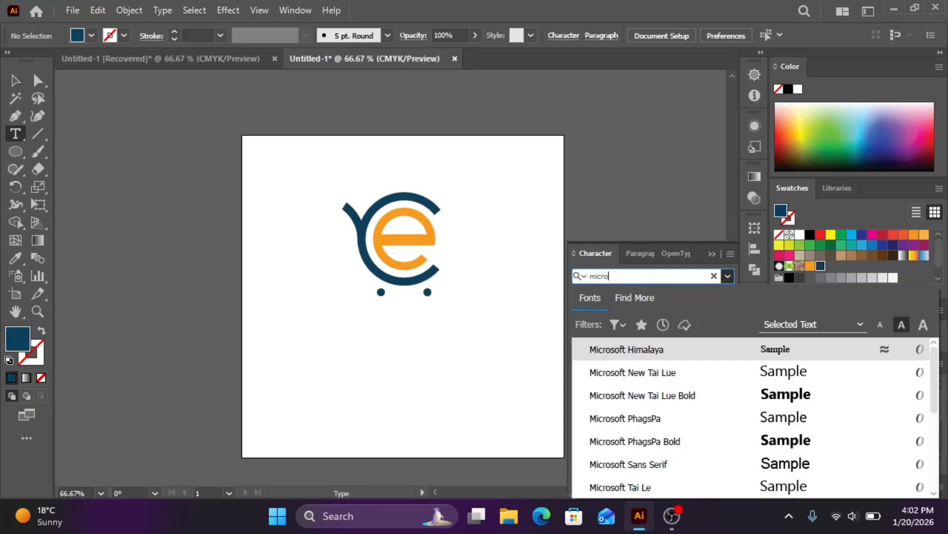
text(soft)
scroll(722, 462, down, 1)
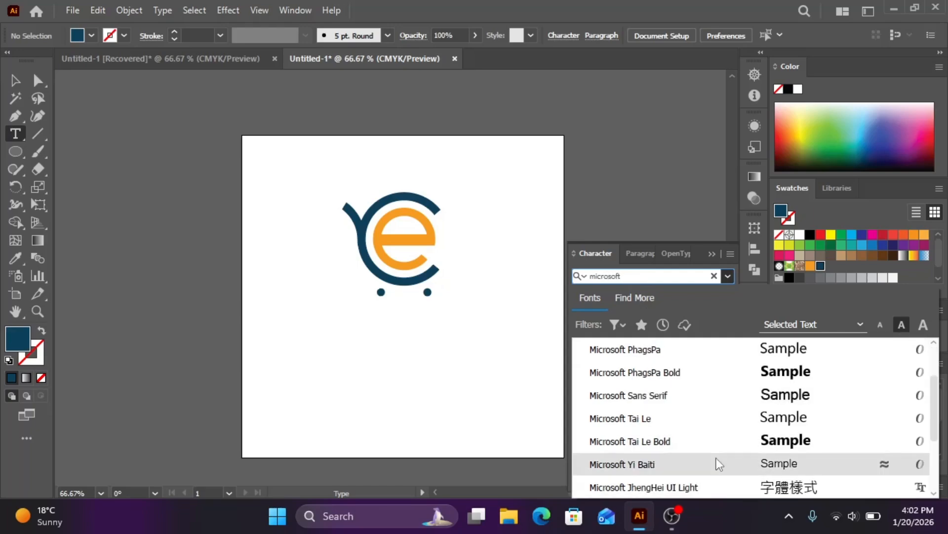
scroll(717, 462, down, 2)
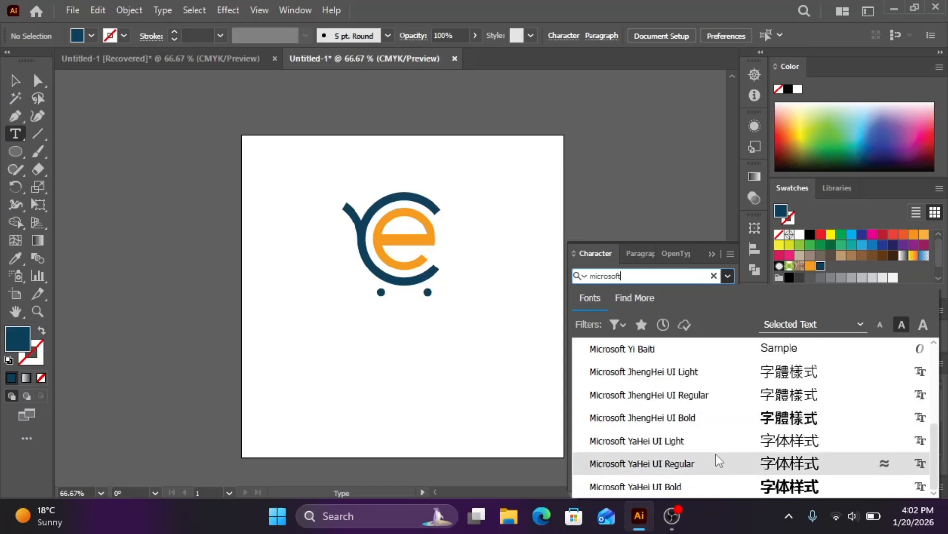
click(647, 484)
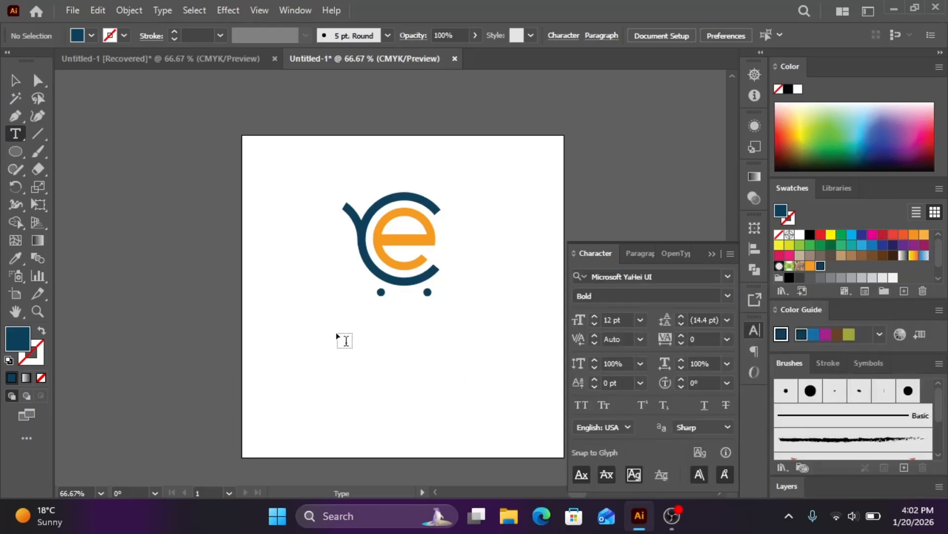
- Add the point text "eCommerce" below the cart logo
click(338, 333)
click(712, 254)
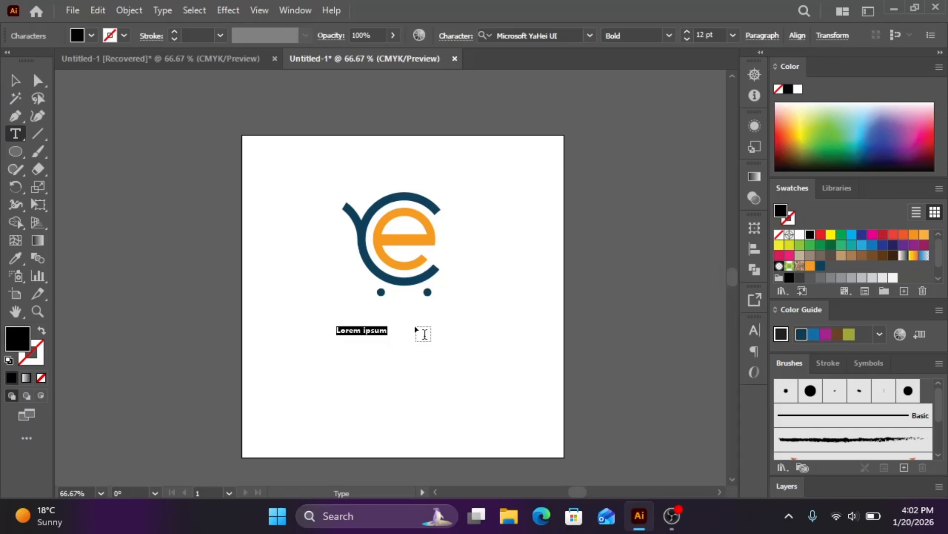
text(e)
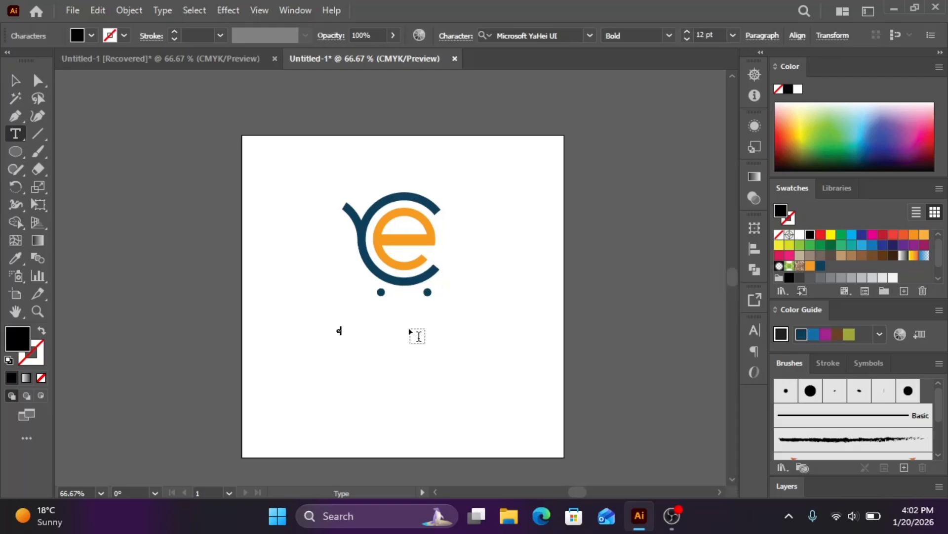
text(q)
text(ommerce)
key(Escape)
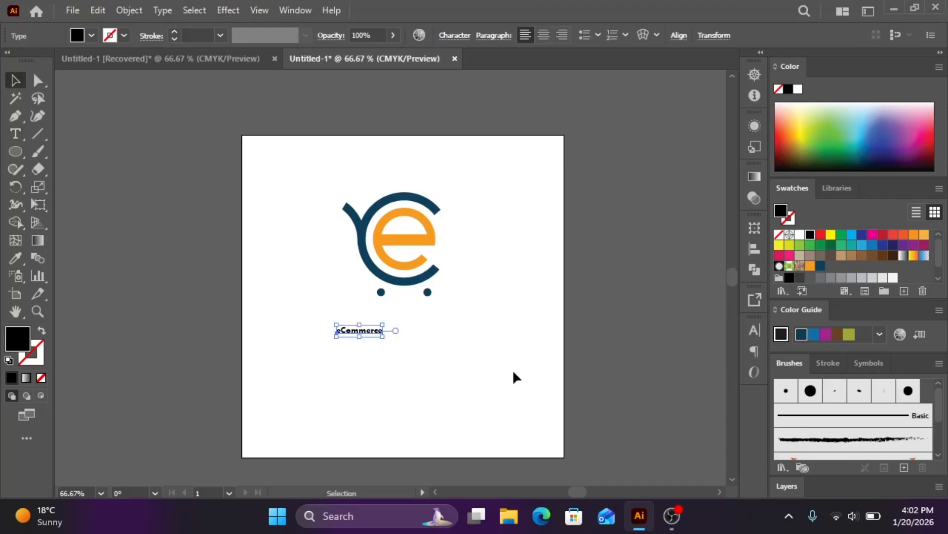
- Scale the eCommerce text up to about 40.6 pt, center it beneath the cart wheels and deselect it
drag(386, 342, 512, 364)
mouse_move(428, 335)
mouse_down()
mouse_move(415, 310)
mouse_move(405, 314)
mouse_move(433, 341)
mouse_up()
scroll(405, 315, up, 2)
click(491, 388)
scroll(492, 388, down, 1)
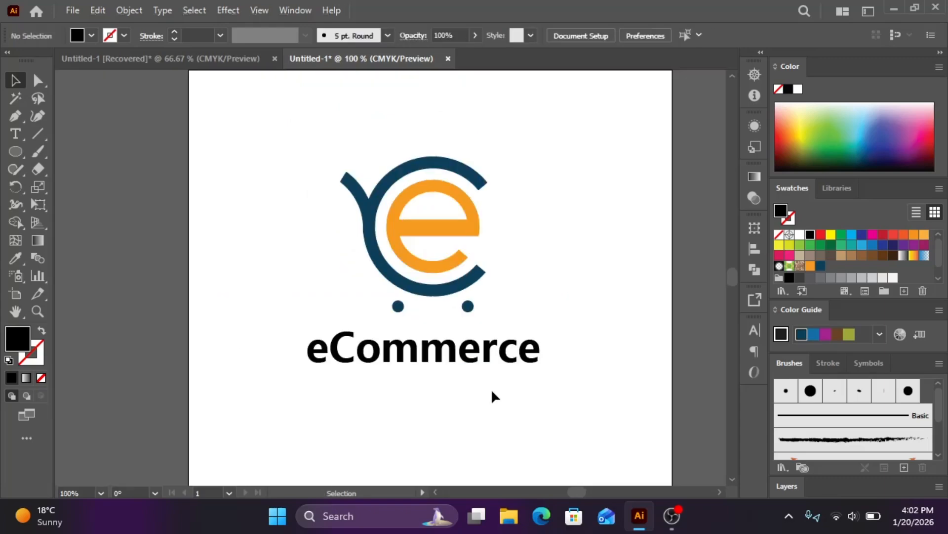
scroll(458, 341, down, 1)
mouse_move(440, 292)
mouse_down()
mouse_move(453, 291)
mouse_move(444, 290)
mouse_up()
click(448, 330)
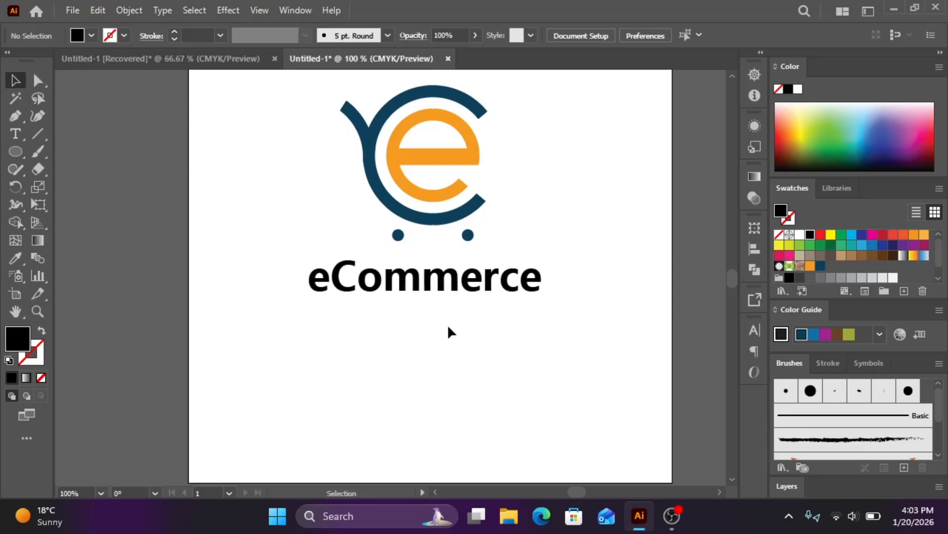
- Fill the "Commerce" part of the wordmark with the dark blue swatch
key(t)
drag(330, 287, 553, 294)
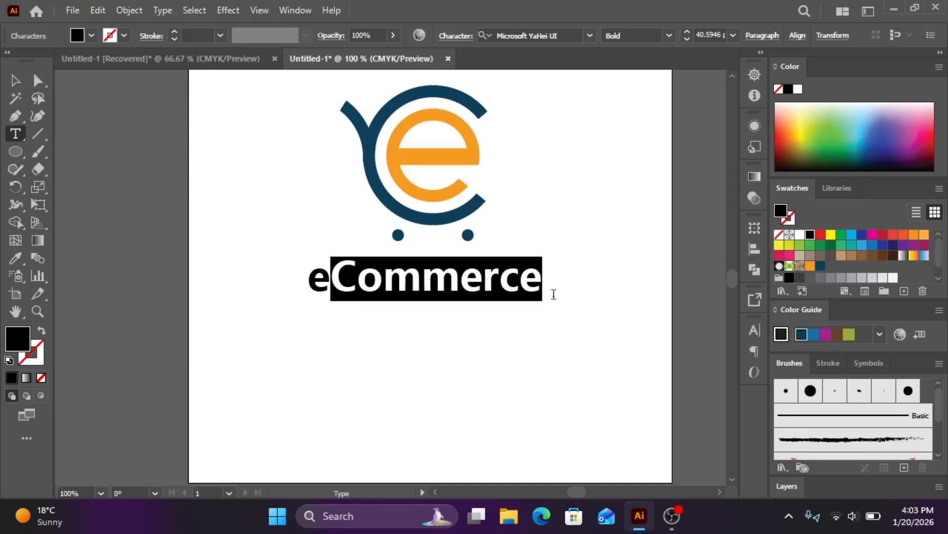
click(821, 267)
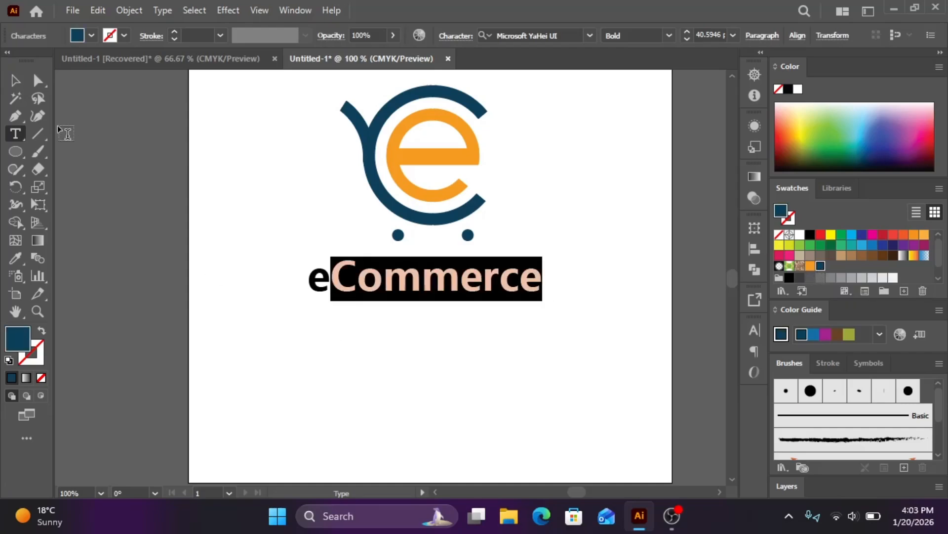
key(Escape)
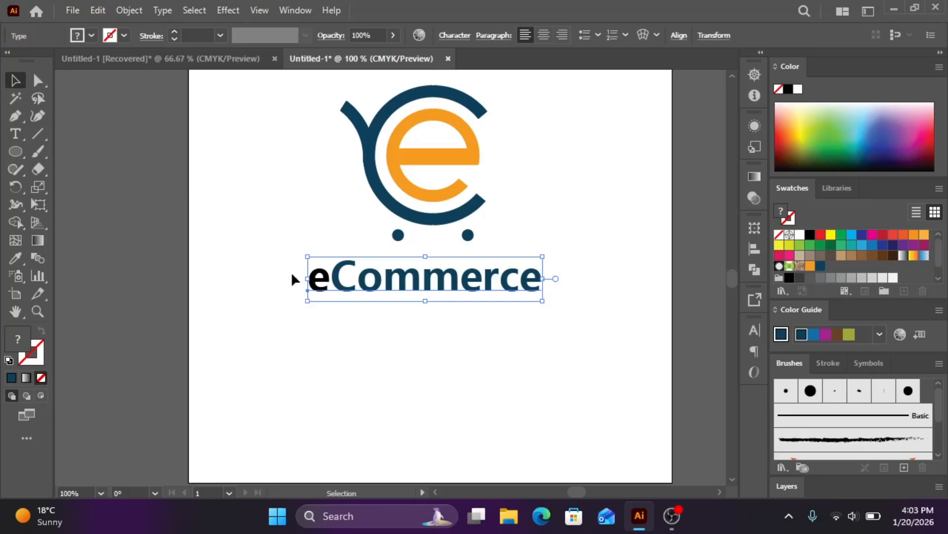
- Fill the initial "e" of the wordmark with the orange swatch and deselect the text
click(292, 274)
click(314, 281)
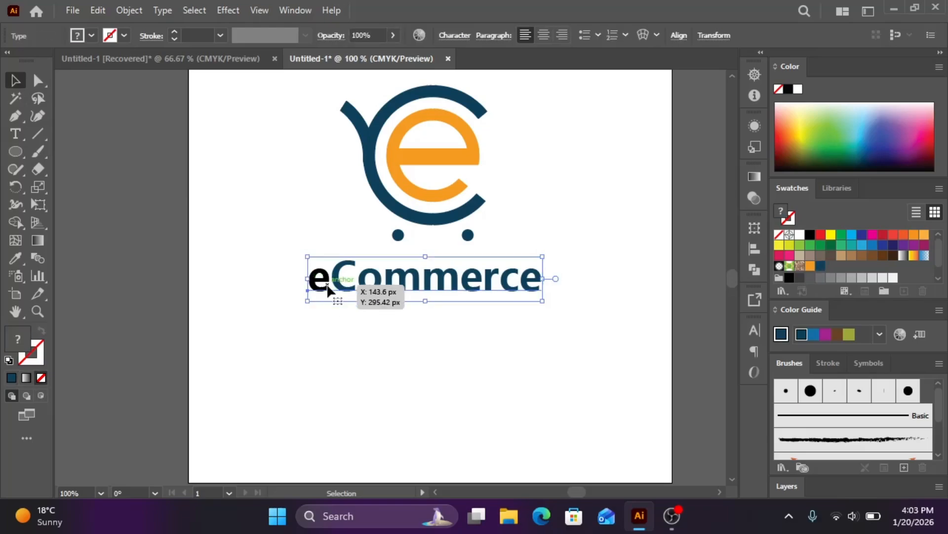
double_click(327, 287)
drag(328, 285, 314, 280)
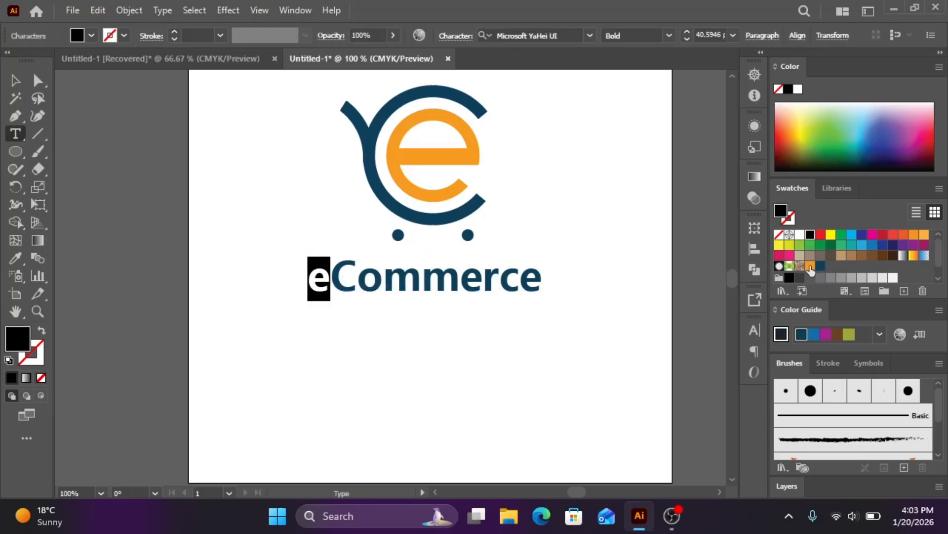
click(810, 266)
key(Escape)
click(428, 344)
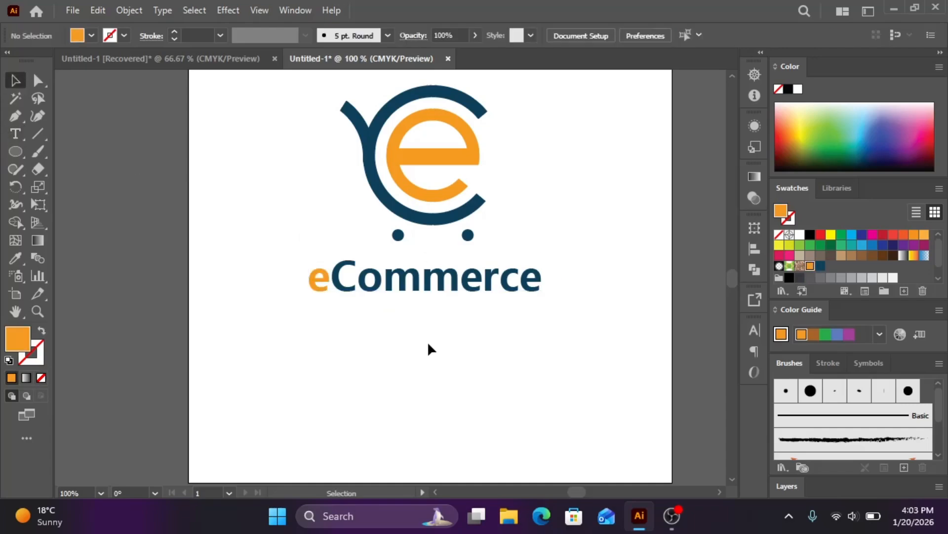
- Add the tagline "Online Shopping" as point text just below the eCommerce wordmark
scroll(429, 344, down, 1)
click(16, 134)
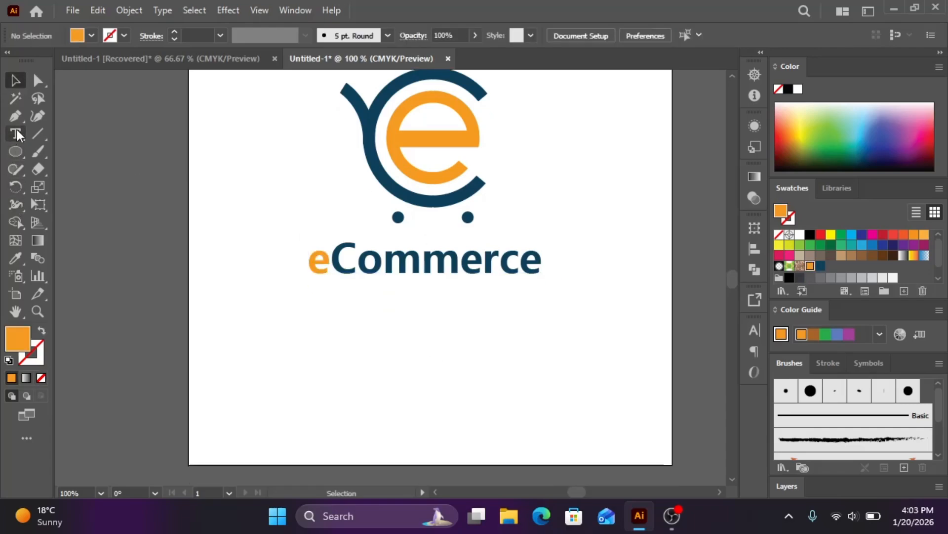
click(348, 295)
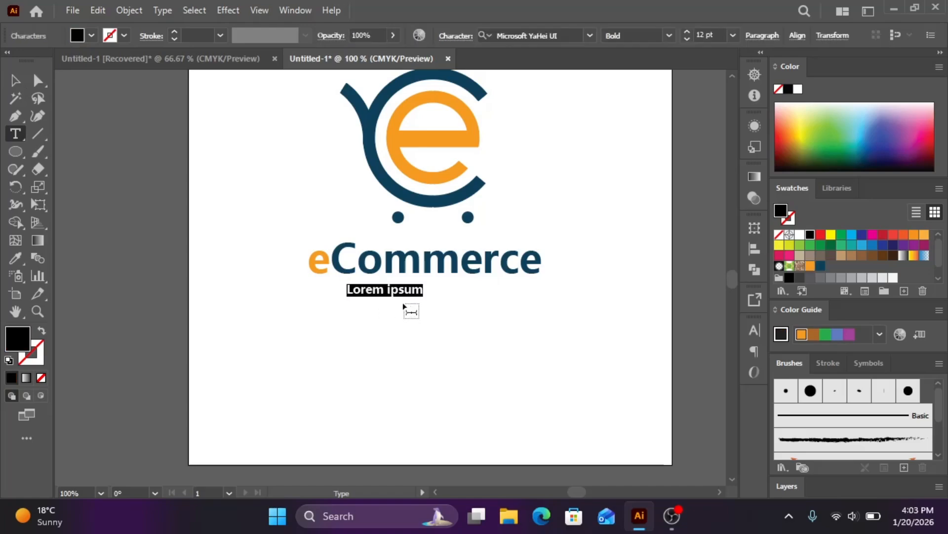
text(Online )
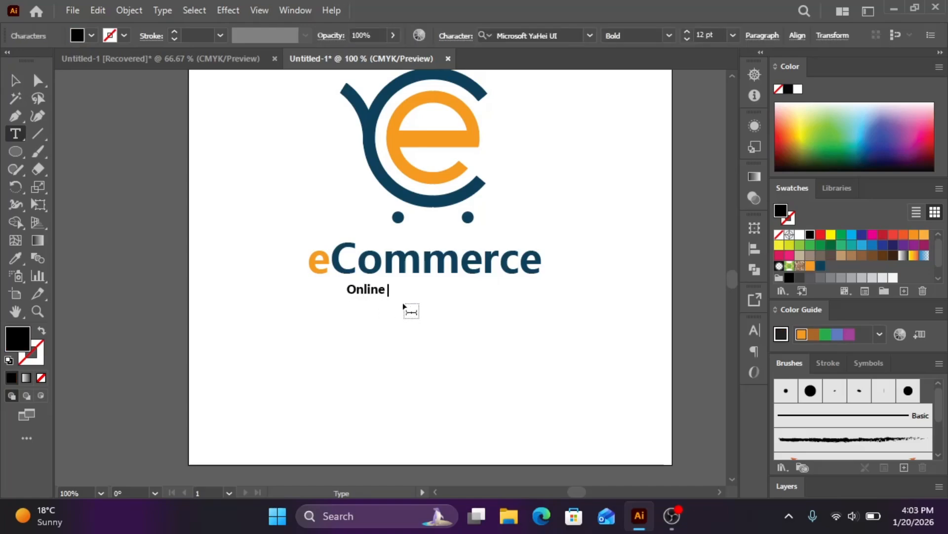
text(Shopping)
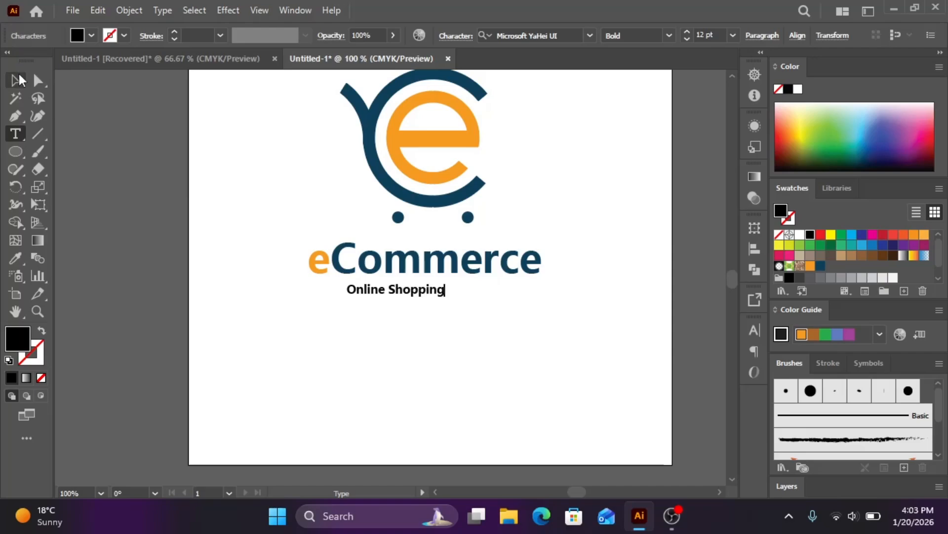
key(Escape)
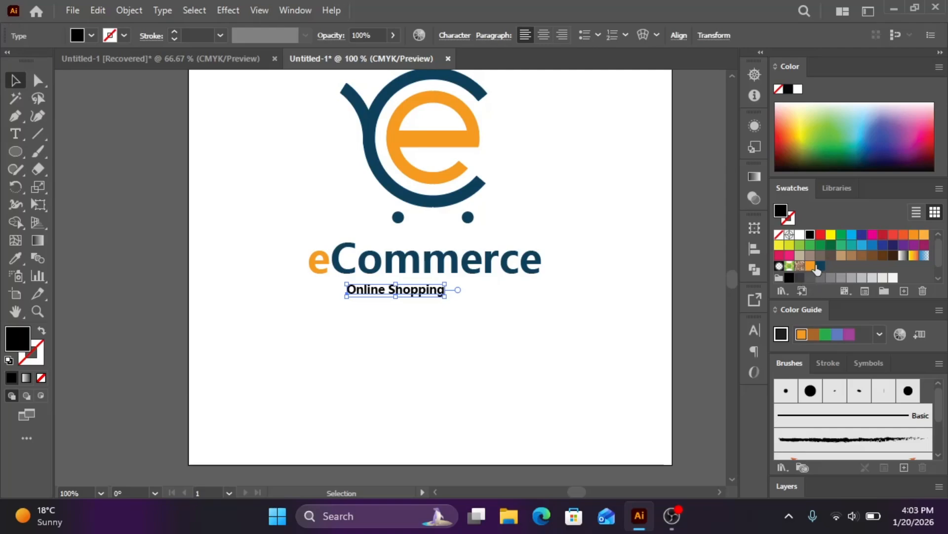
- Fill the tagline with the dark blue swatch, enlarge it by roughly half and center it under the wordmark
click(820, 266)
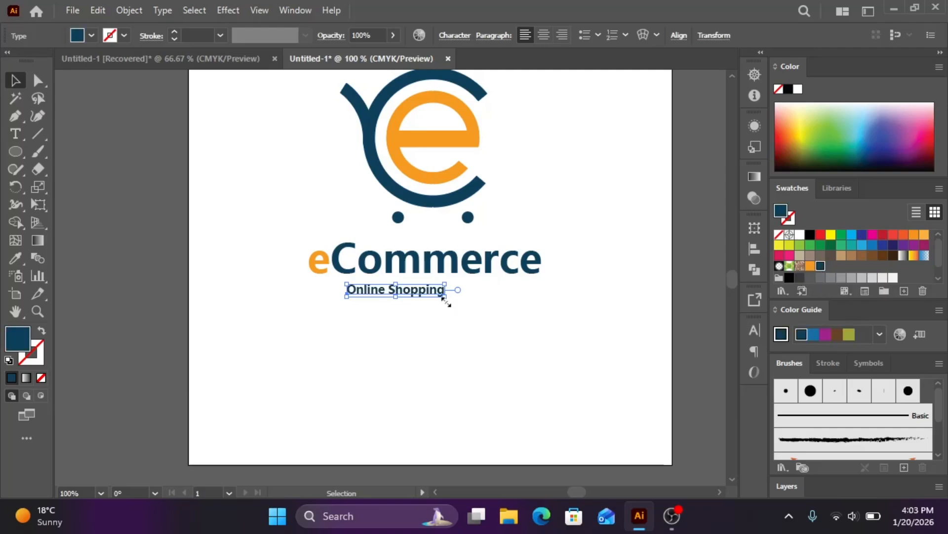
mouse_move(446, 301)
mouse_down()
mouse_move(491, 311)
mouse_move(437, 293)
mouse_up()
drag(498, 301, 502, 303)
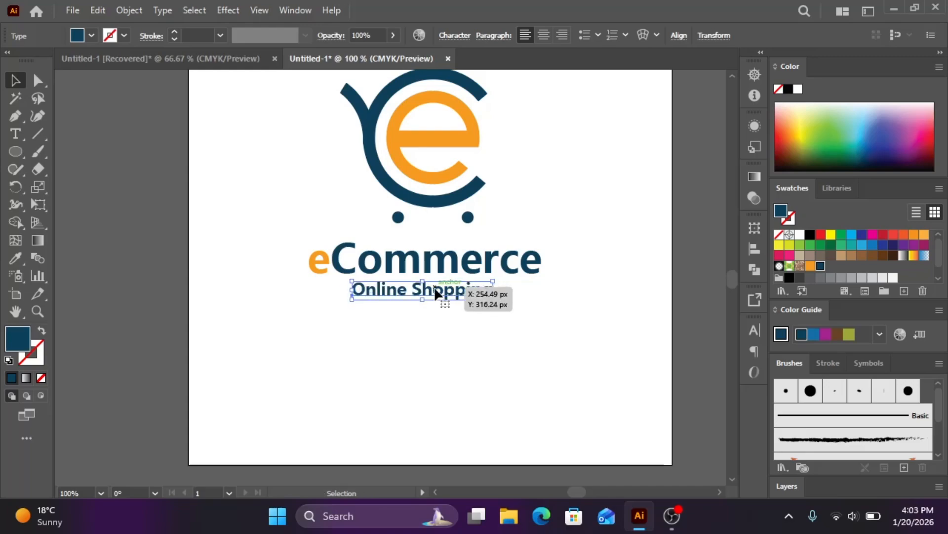
drag(443, 297, 448, 297)
click(504, 340)
- Nudge the eCommerce text slightly left, then move the whole cart symbol down closer to it and deselect
scroll(504, 340, down, 1)
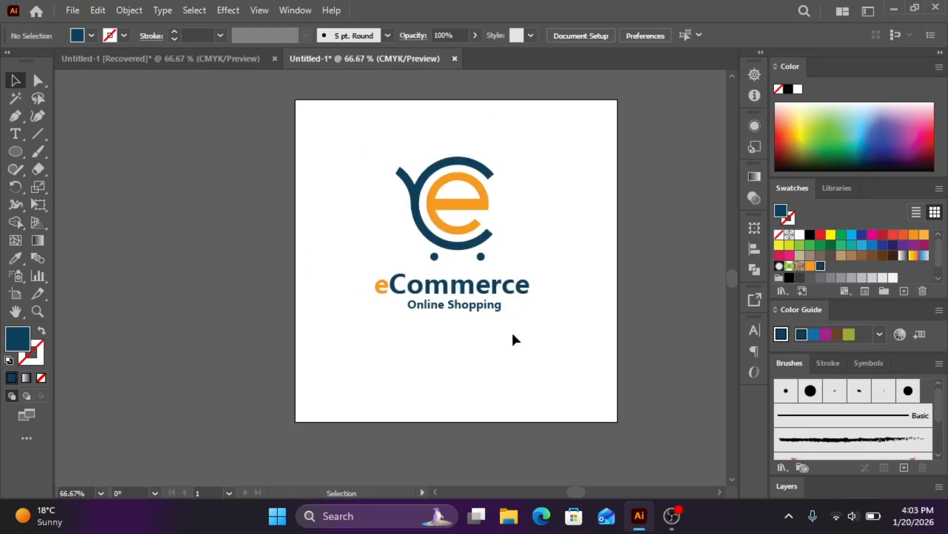
mouse_move(444, 294)
mouse_down()
mouse_move(435, 286)
mouse_move(439, 295)
mouse_up()
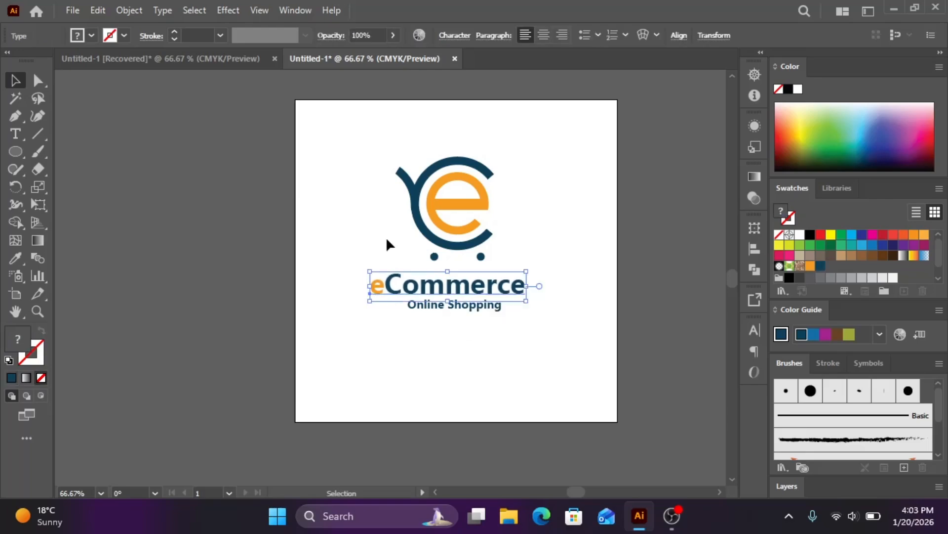
drag(360, 139, 442, 217)
drag(471, 245, 472, 246)
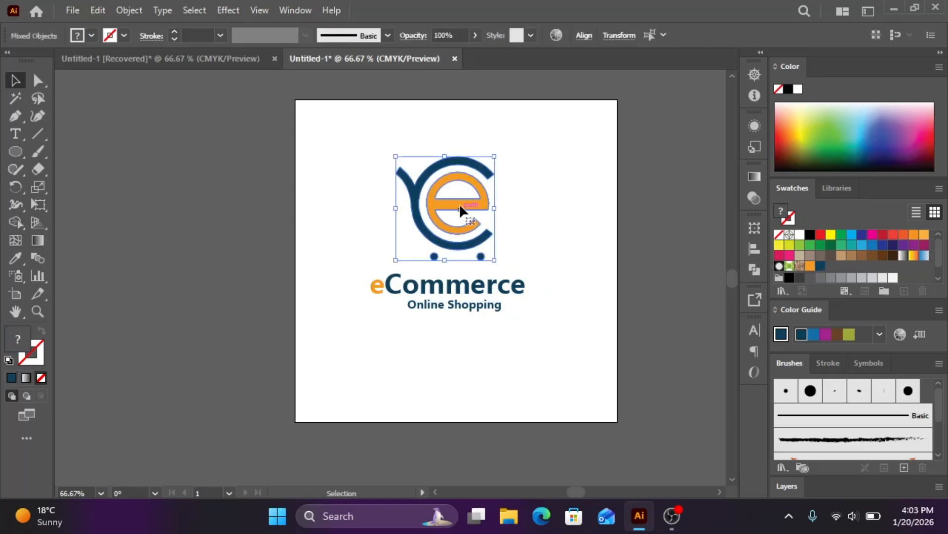
drag(459, 203, 459, 209)
click(558, 279)
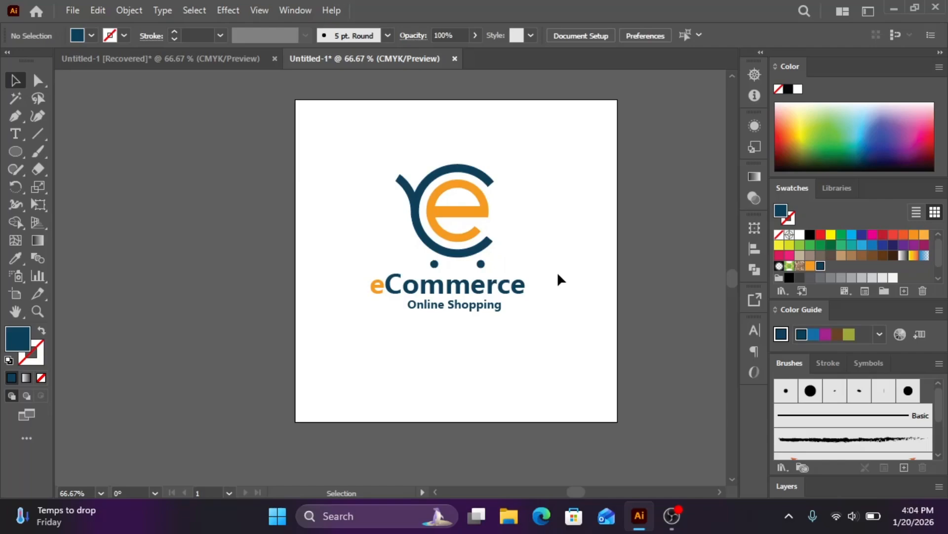
- Draw a small dark blue horizontal rectangle to the left of the cart's handle arm
scroll(558, 280, up, 1)
click(20, 153)
drag(21, 152, 83, 153)
scroll(259, 212, up, 1)
scroll(476, 232, up, 1)
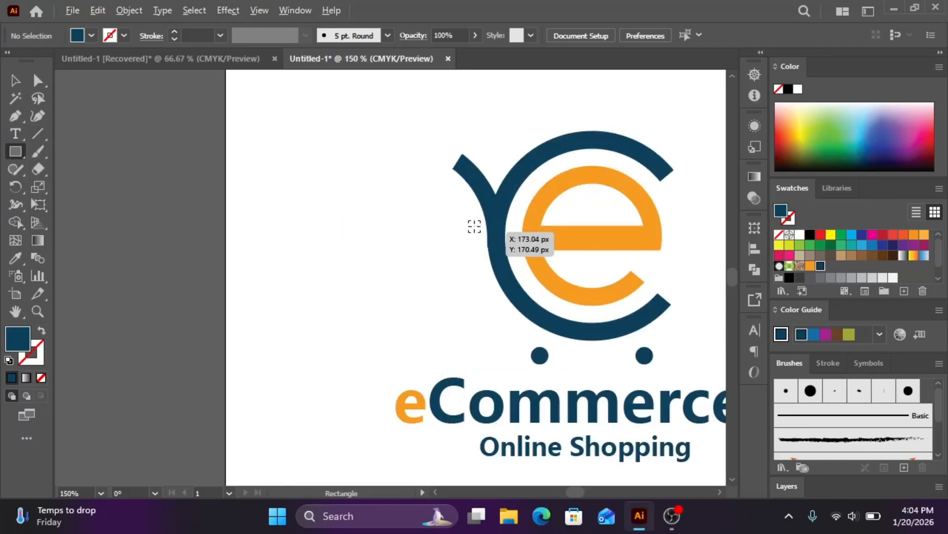
drag(396, 192, 455, 209)
key(v)
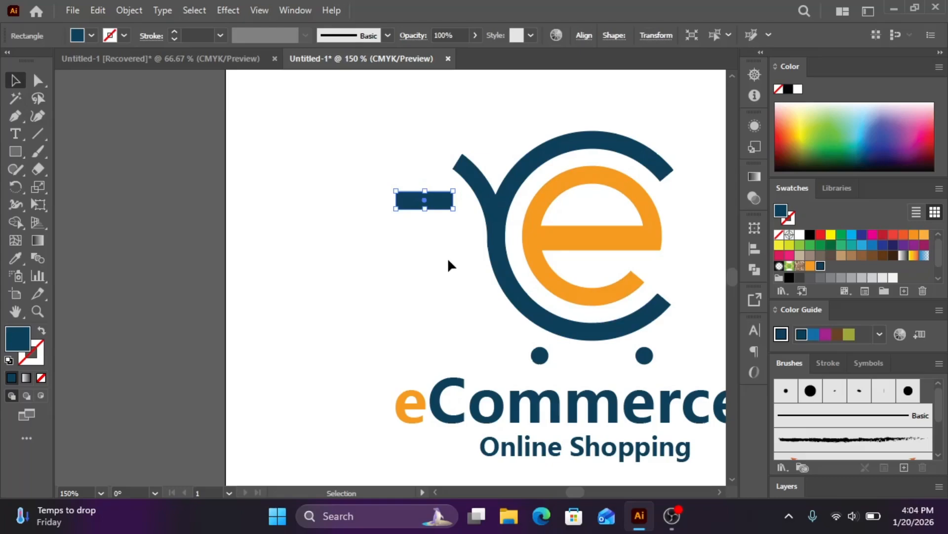
- Fully round the small bar's upper-right and lower-left corners and place a copy just below it
scroll(447, 257, up, 2)
scroll(402, 190, up, 1)
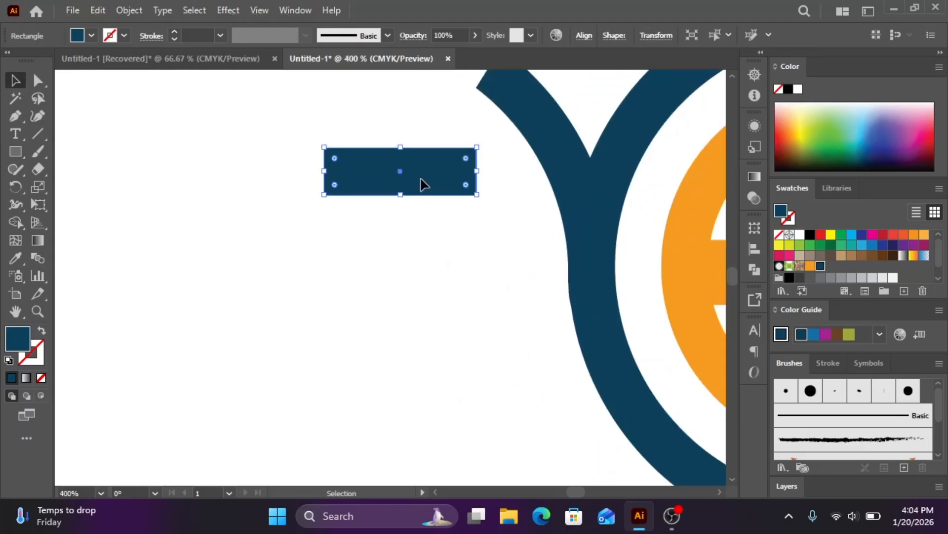
scroll(423, 179, up, 1)
shift+click(466, 177)
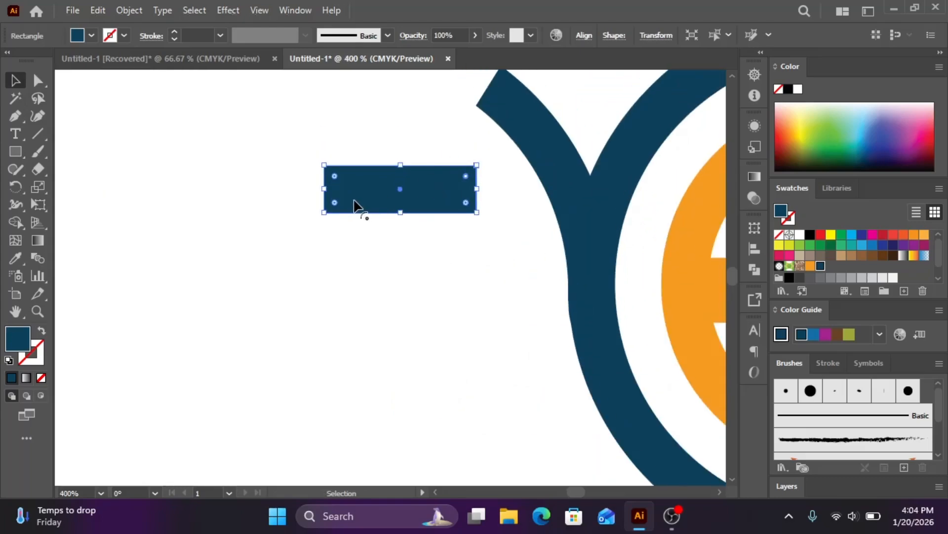
drag(334, 207, 442, 261)
- Shorten the lower bar from its left end, extend the upper bar slightly to the left and deselect them
drag(331, 258, 375, 257)
click(328, 188)
drag(327, 192, 306, 190)
click(477, 336)
scroll(477, 331, down, 4)
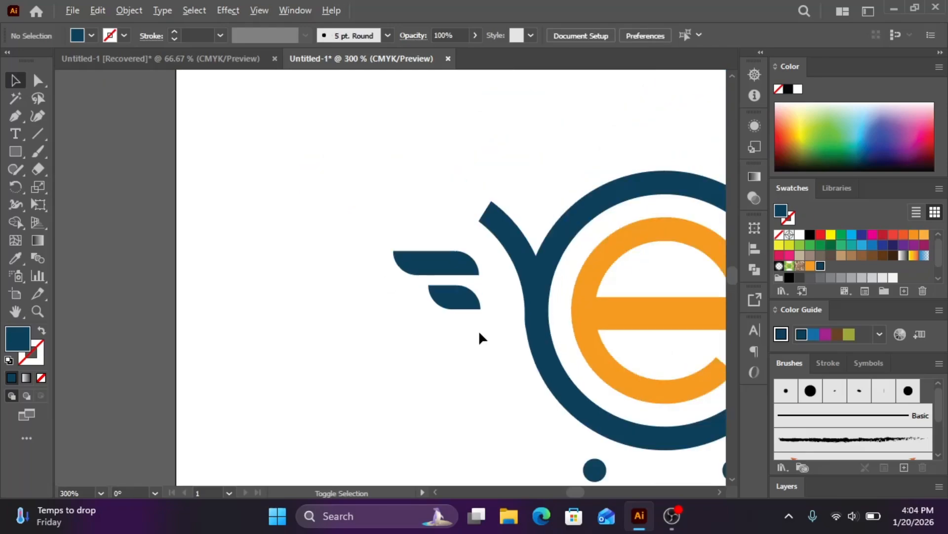
scroll(477, 331, down, 3)
scroll(477, 331, right, 9)
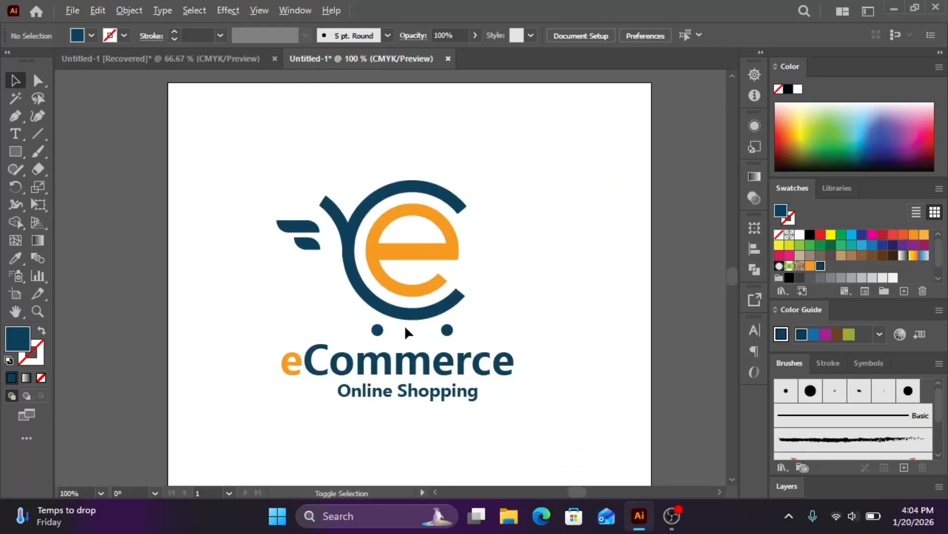
scroll(404, 326, down, 1)
scroll(404, 327, down, 1)
scroll(405, 328, left, 1)
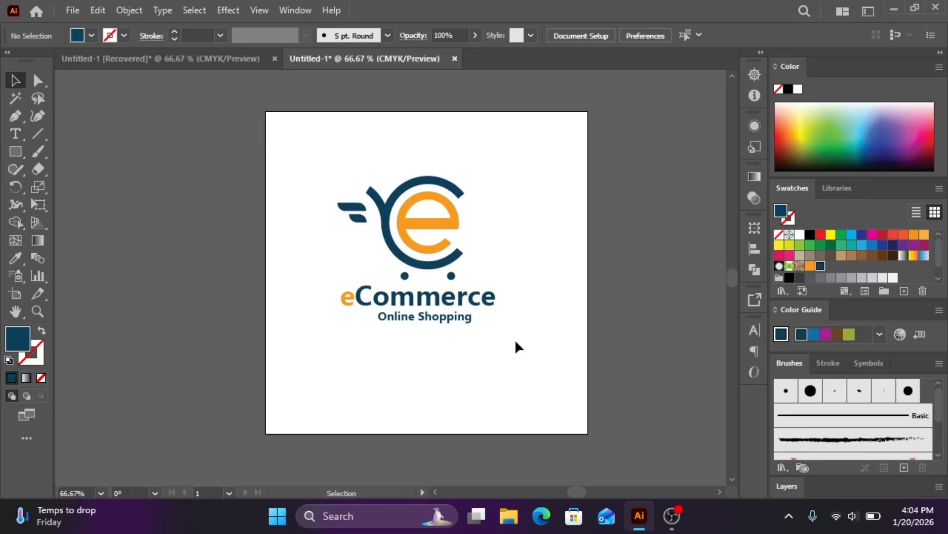